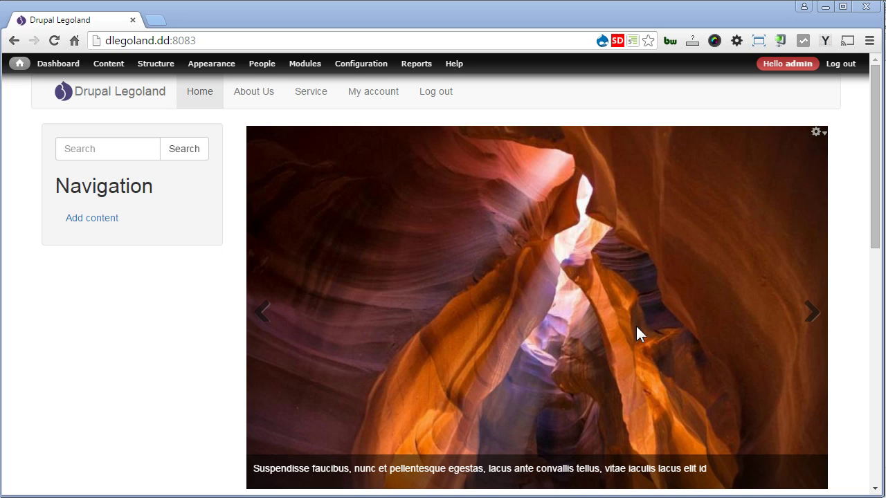
Go to the Article content type's Manage fields page from Structure > Content types.
mouse_move(147, 64)
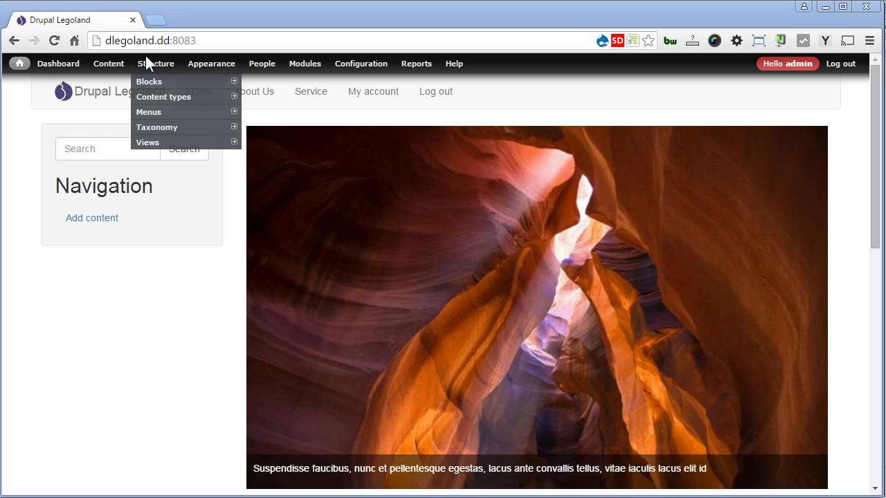
mouse_move(159, 101)
mouse_move(280, 114)
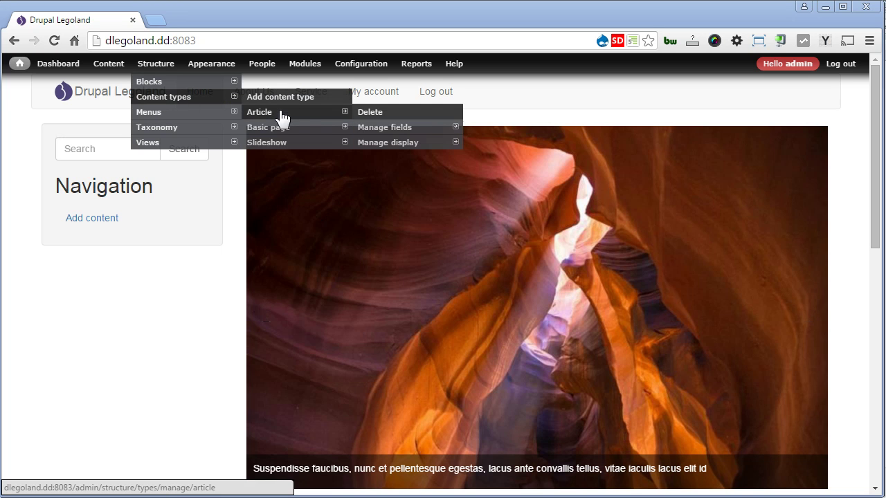
click(404, 132)
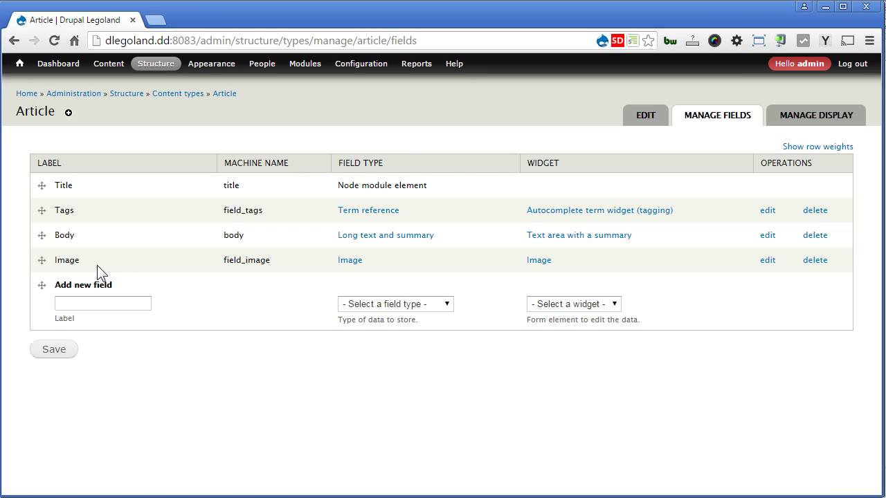
Add an Image field labelled 'Gallery' to Article and accept its default storage settings.
click(108, 303)
text(Gallery)
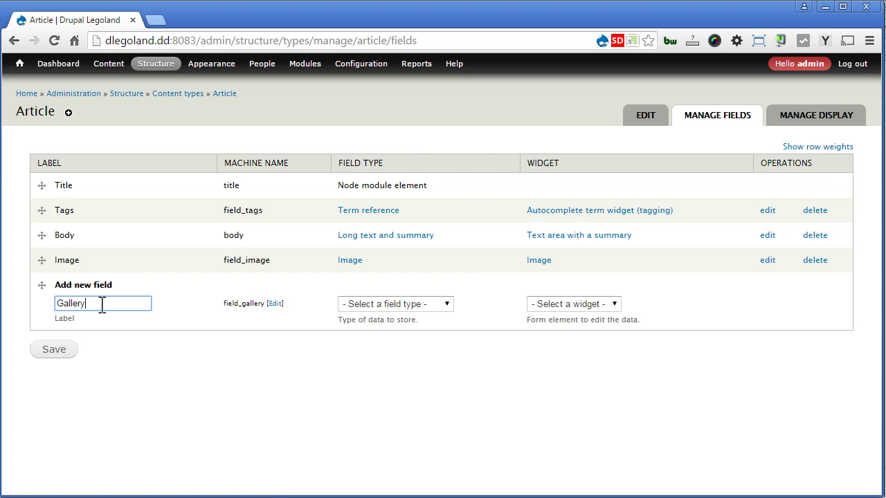
click(392, 309)
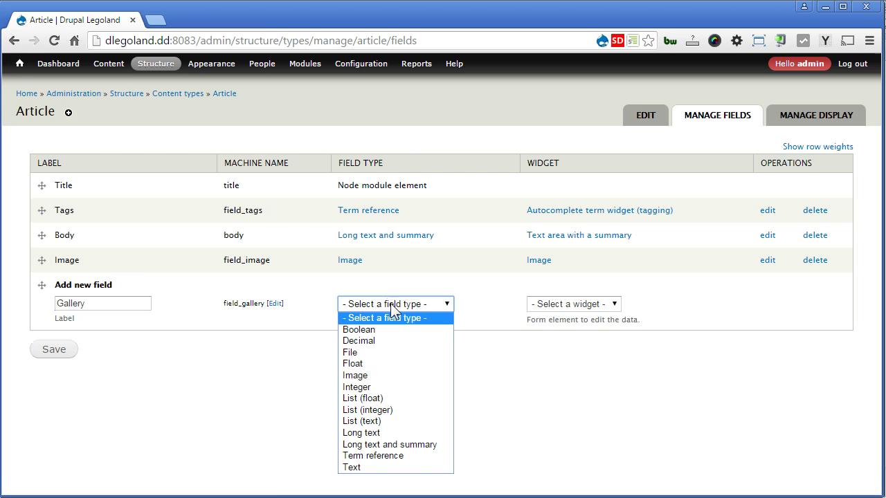
click(386, 375)
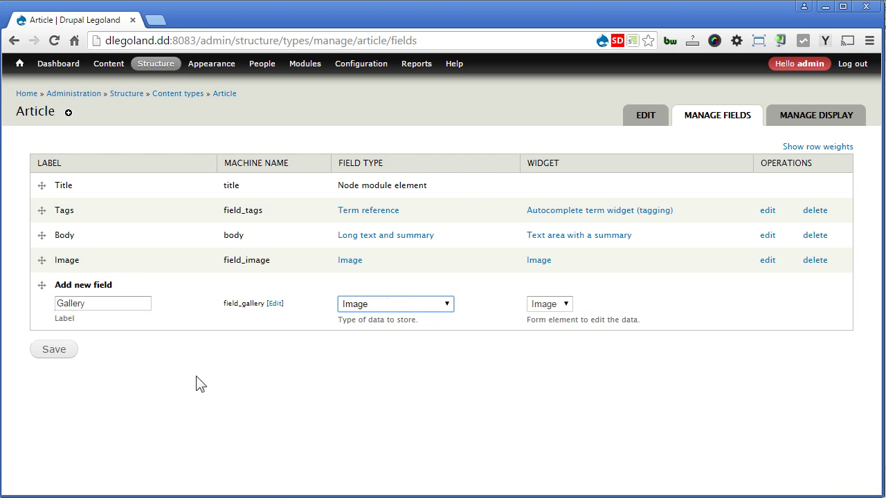
click(36, 349)
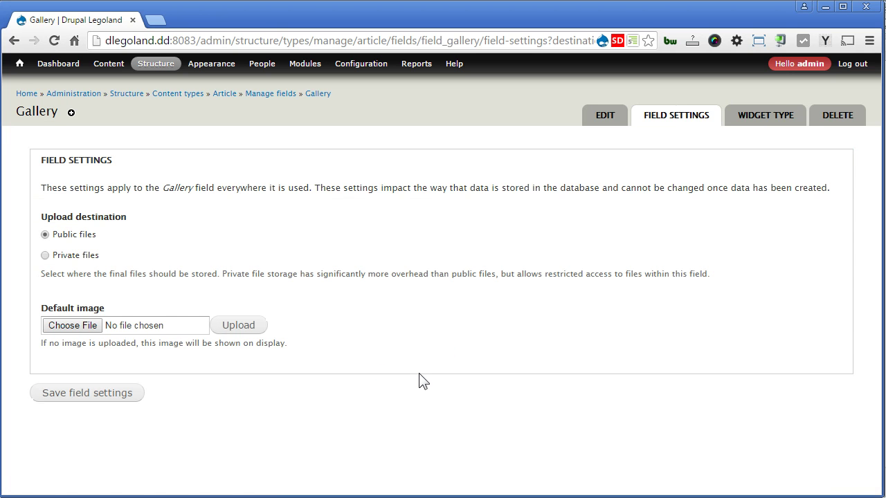
click(102, 394)
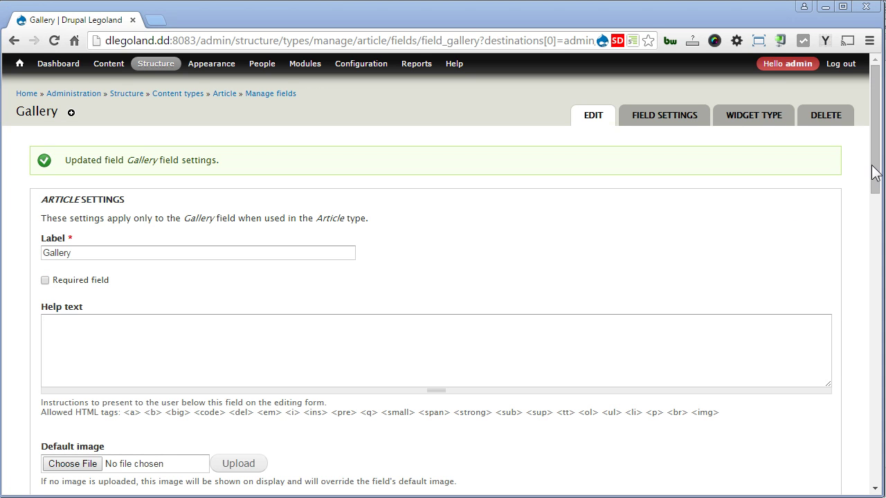
Set Gallery's file directory to article/gallery and maximum image resolution to 900 x 900.
drag(876, 168, 870, 297)
click(221, 168)
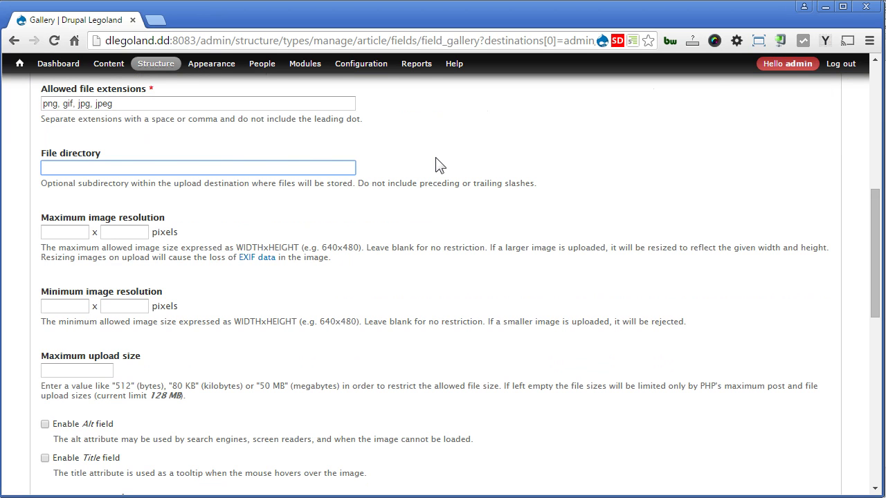
text(article/gallery)
click(74, 234)
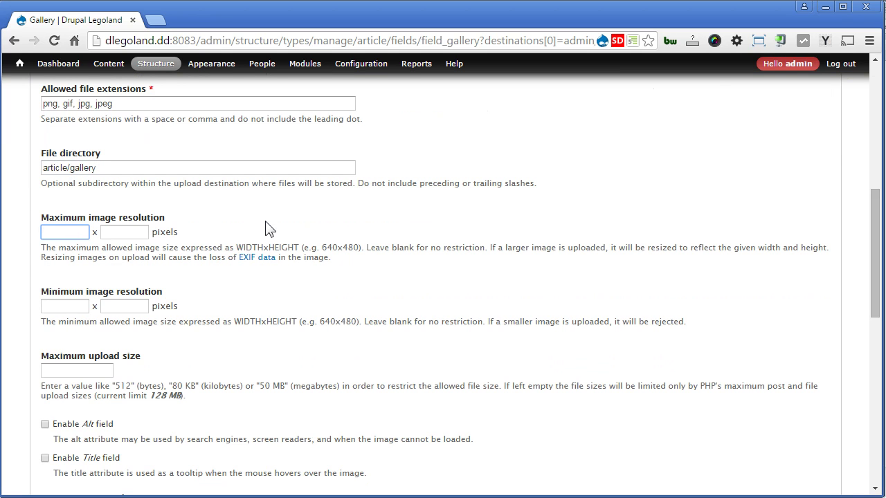
text(900)
key(Tab)
text(900)
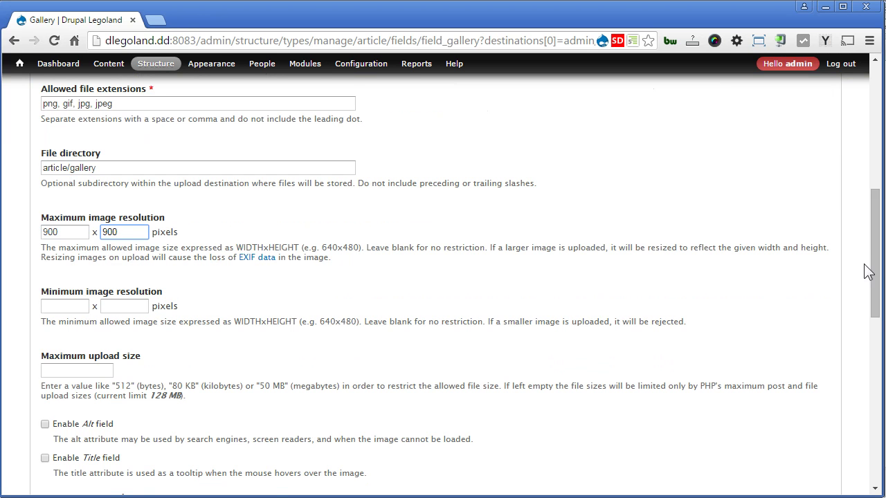
Enable the Title field for Gallery images and allow Plupload as a file source.
drag(874, 271, 878, 353)
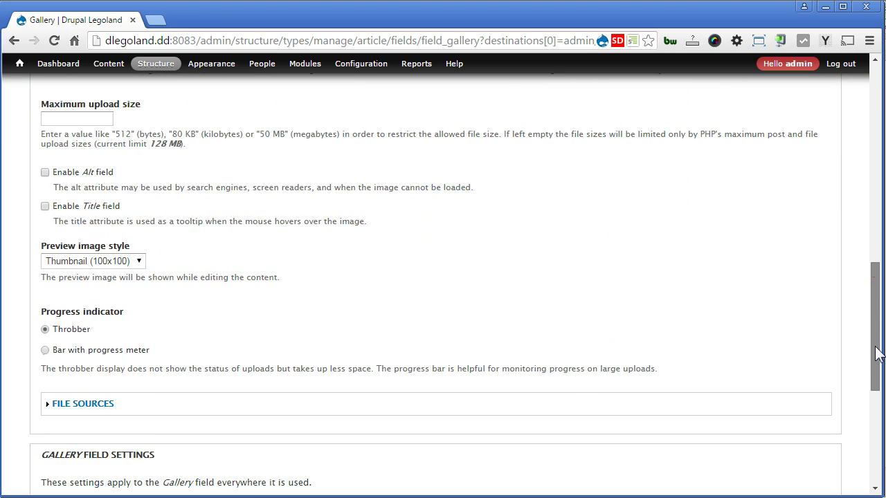
click(99, 208)
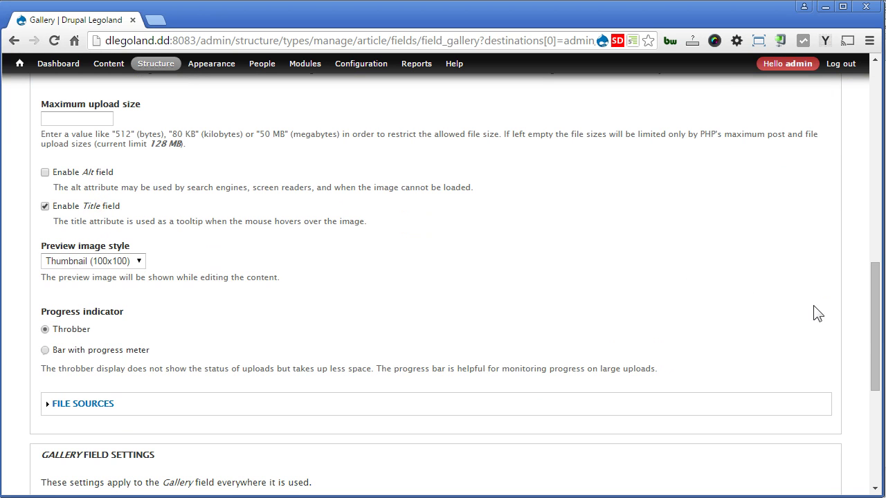
drag(873, 334, 882, 400)
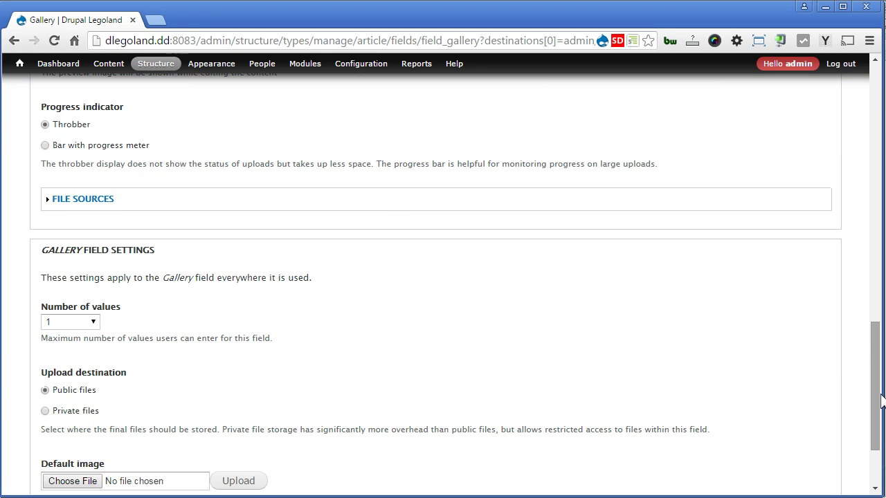
click(104, 200)
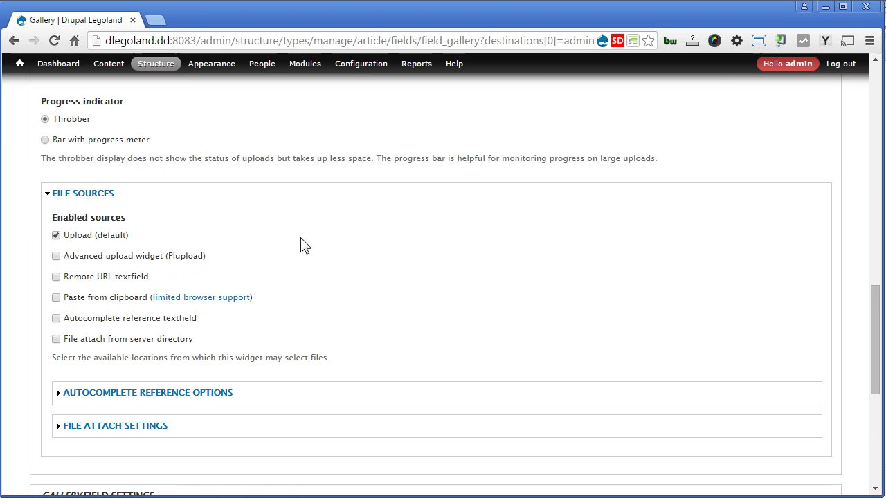
click(187, 256)
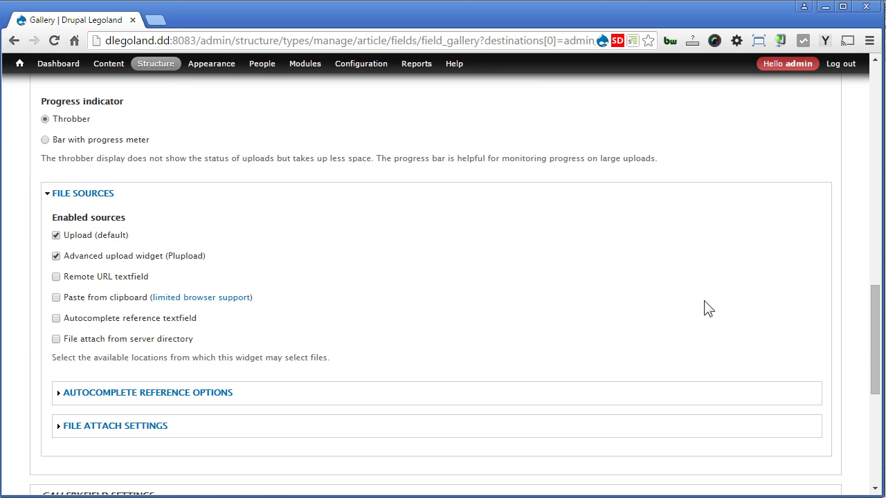
Set Gallery's number of values to Unlimited and save the field settings.
drag(870, 351, 878, 443)
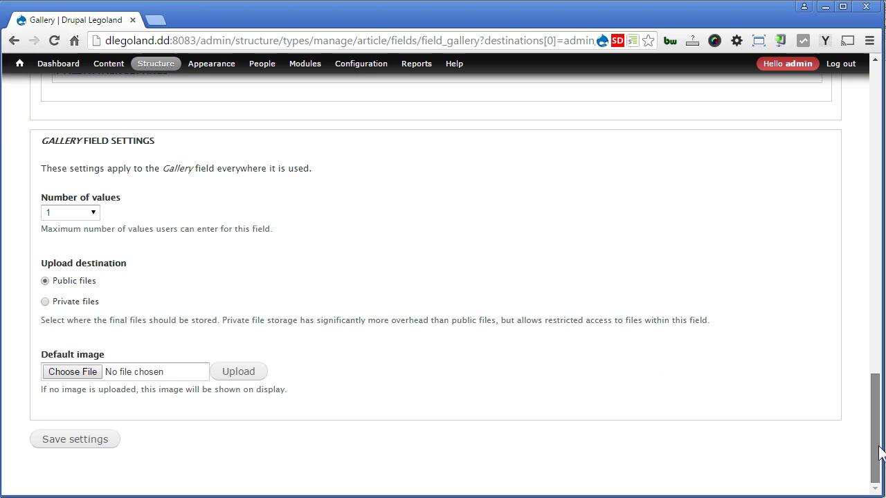
click(76, 215)
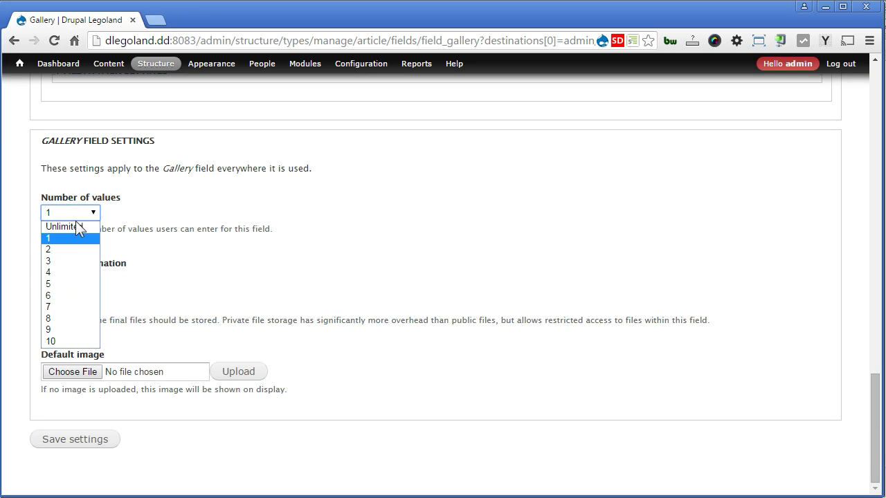
click(74, 225)
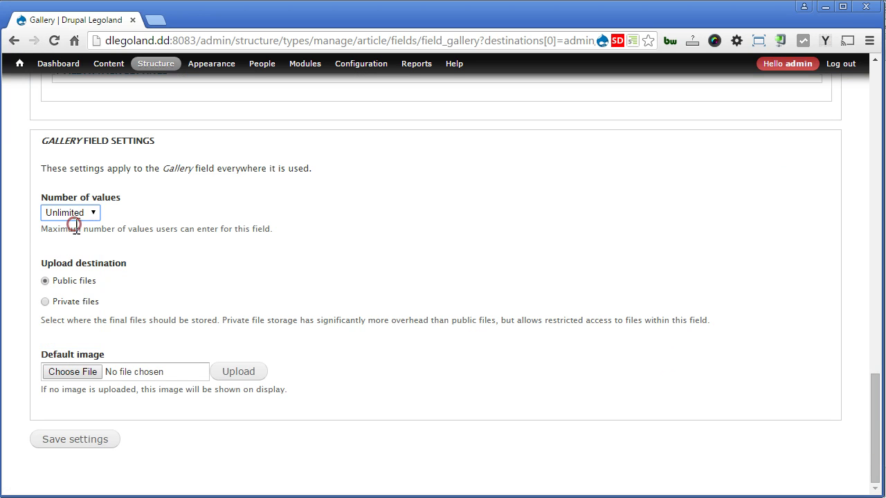
click(103, 441)
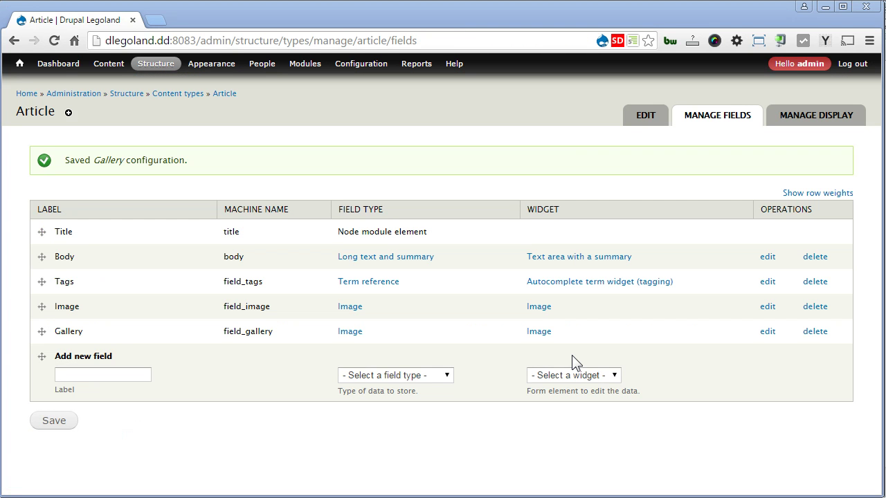
Start a new Article titled with placeholder text 'Pellentesque libero tortor tincidunt et'.
mouse_move(104, 64)
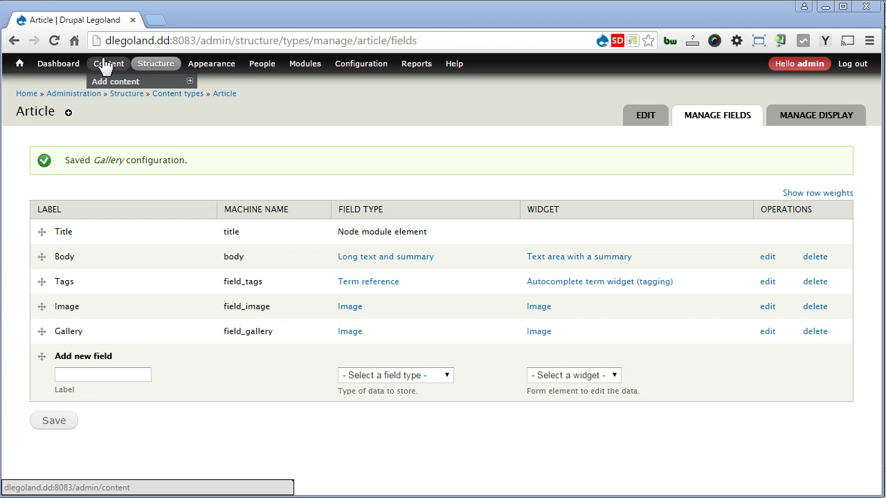
mouse_move(108, 82)
click(211, 81)
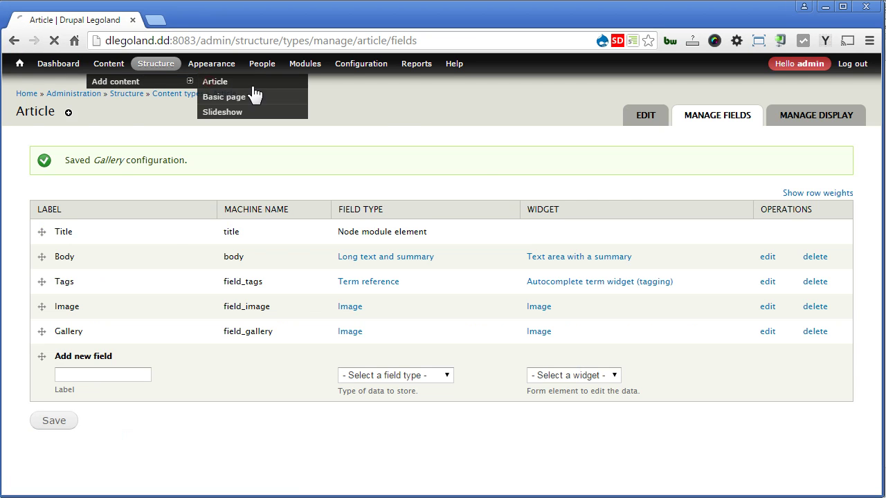
click(319, 164)
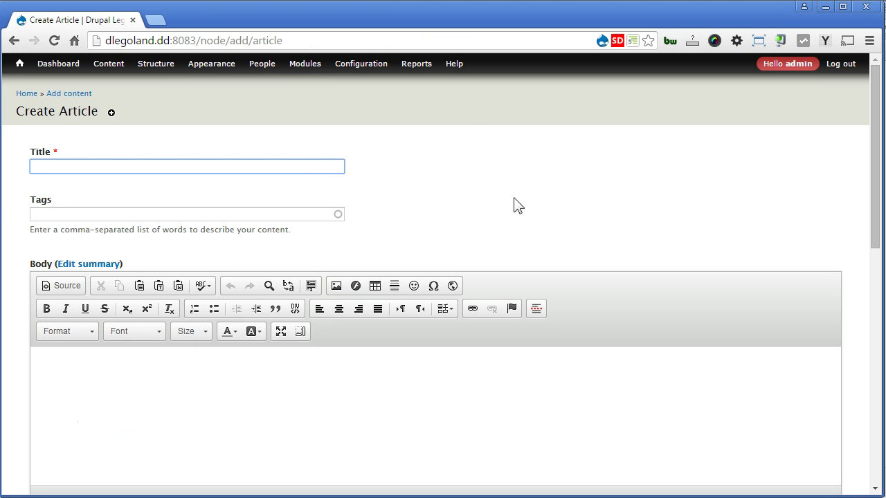
click(824, 41)
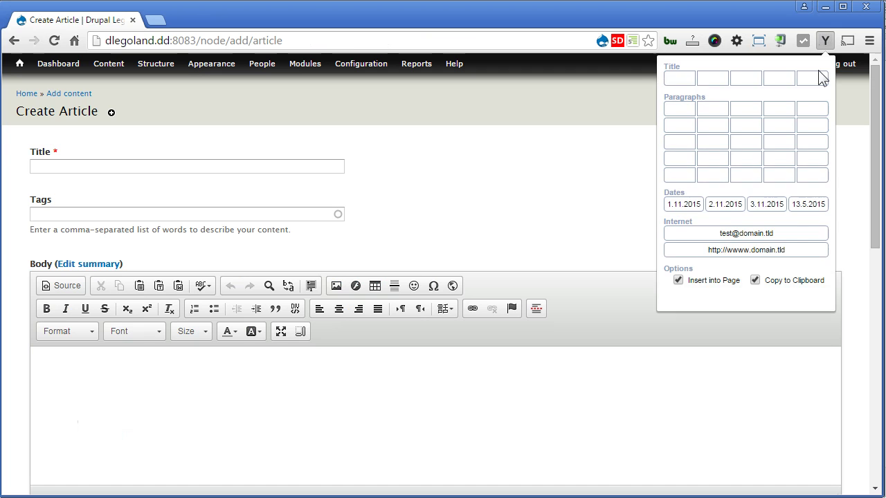
click(817, 78)
Fill the article body with three paragraphs of placeholder text.
scroll(492, 186, down, 1)
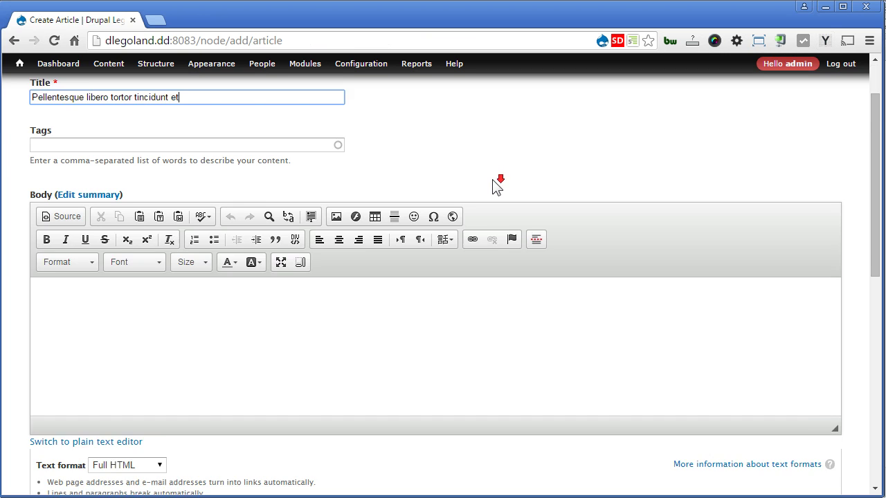
scroll(492, 186, down, 1)
click(379, 240)
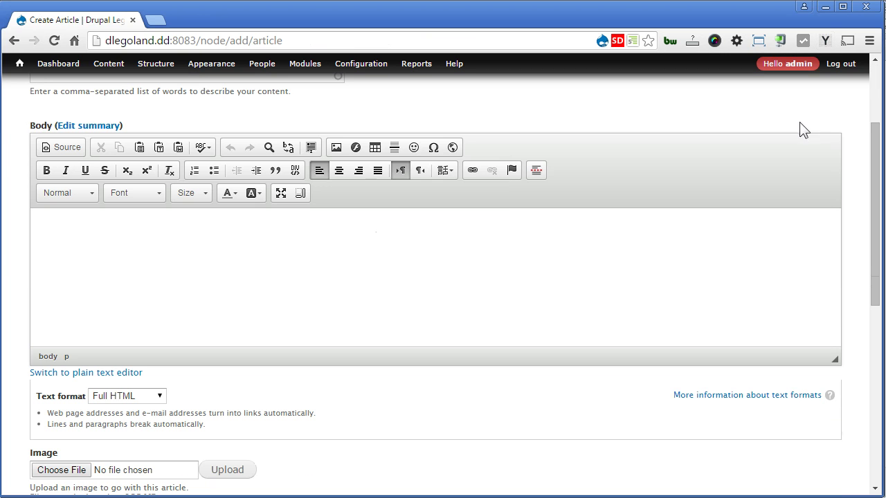
click(825, 40)
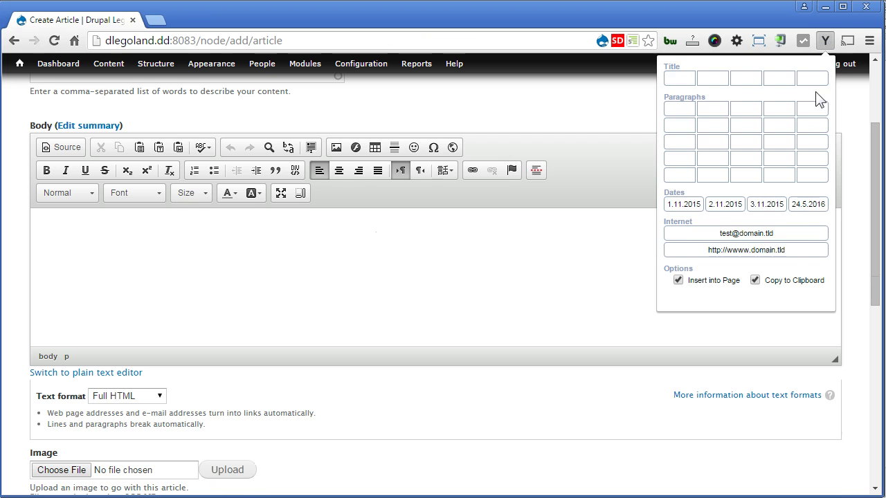
click(813, 138)
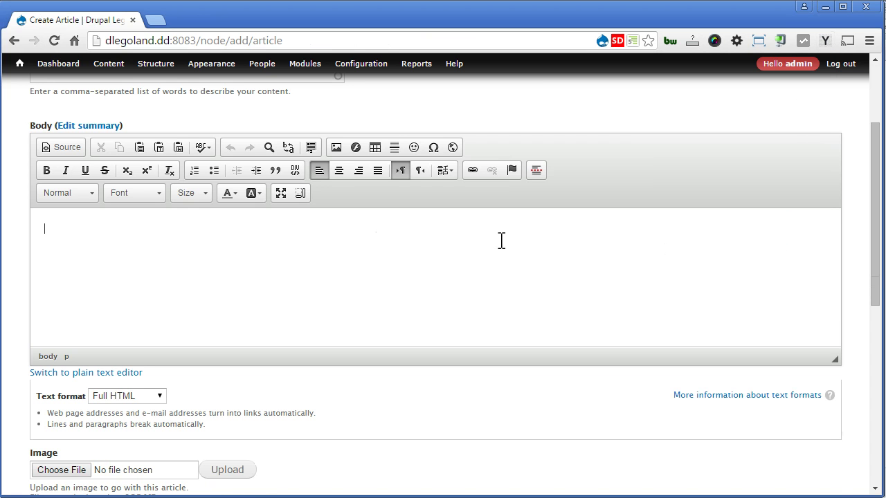
key(ctrl+v)
Switch Gallery to multi-file upload, drop in six car photos from the folder, and upload them.
scroll(512, 266, down, 4)
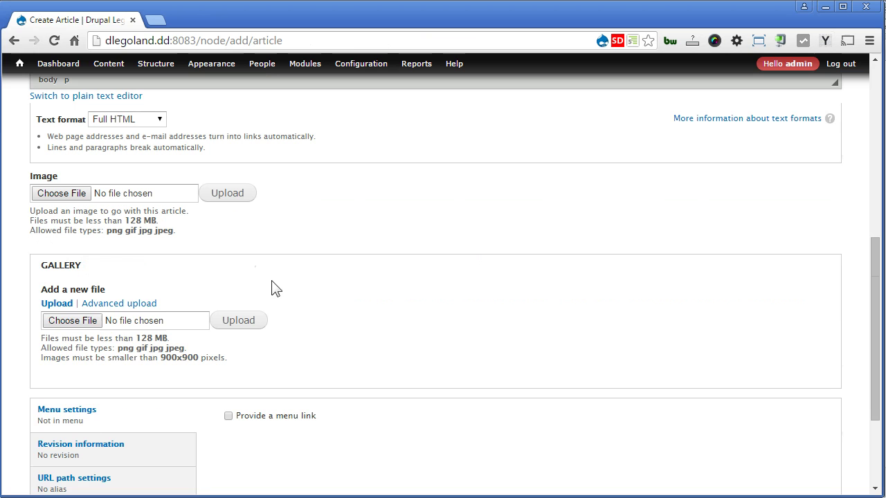
click(129, 304)
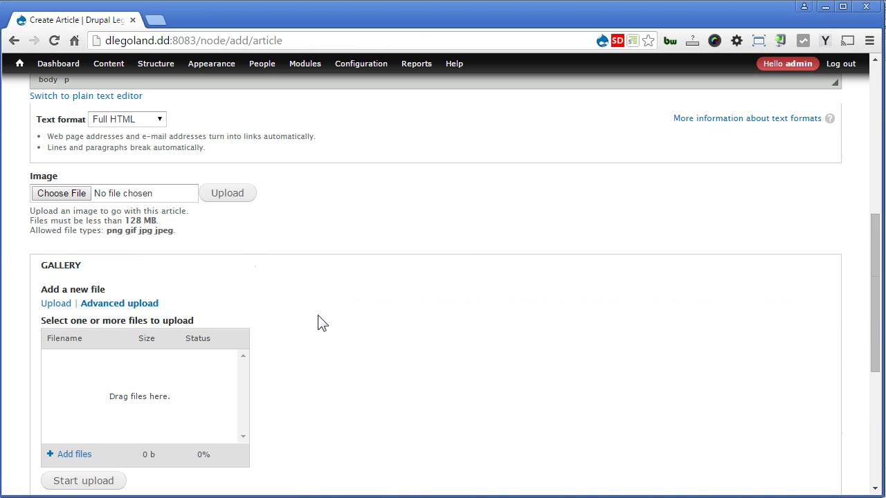
scroll(322, 324, down, 2)
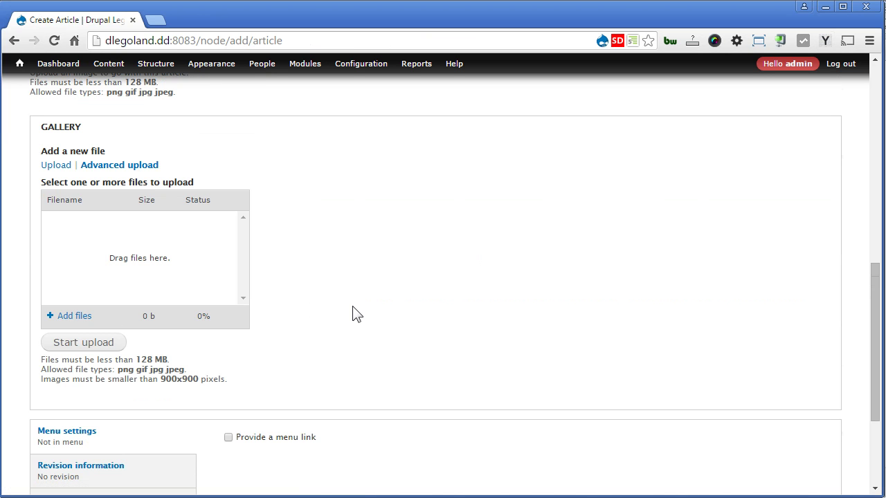
key(alt+Tab)
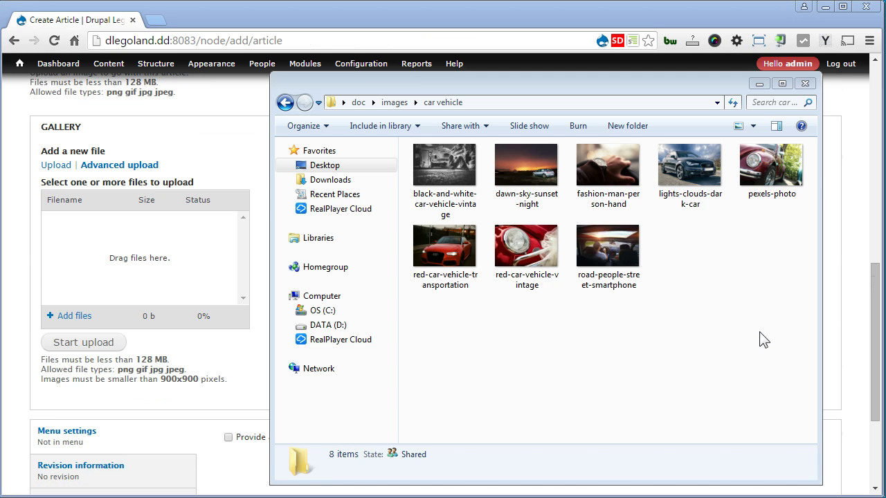
drag(775, 308, 523, 173)
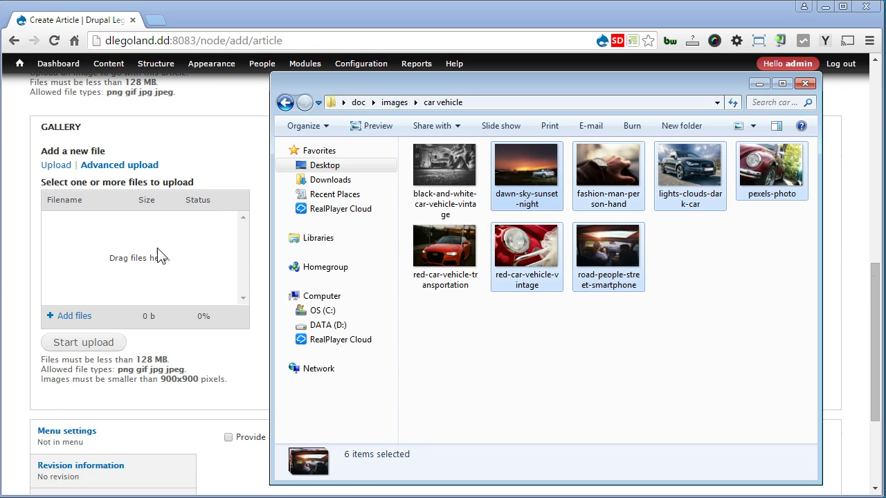
drag(158, 256, 157, 255)
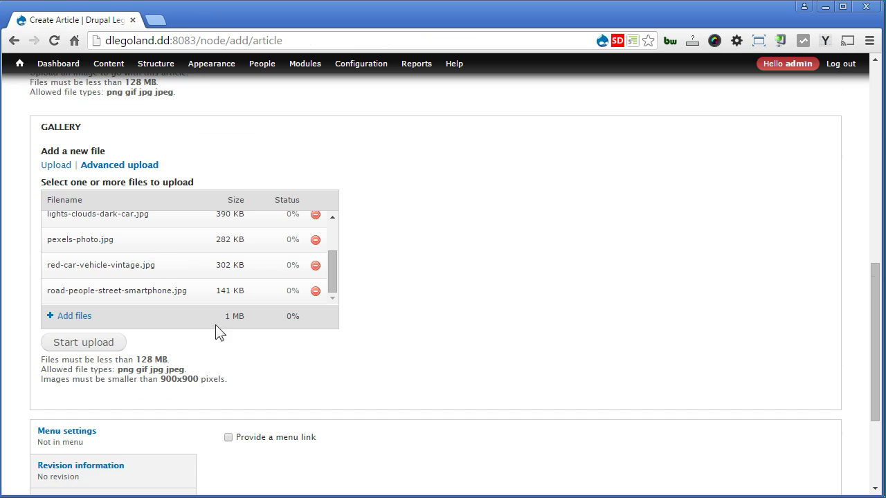
click(91, 341)
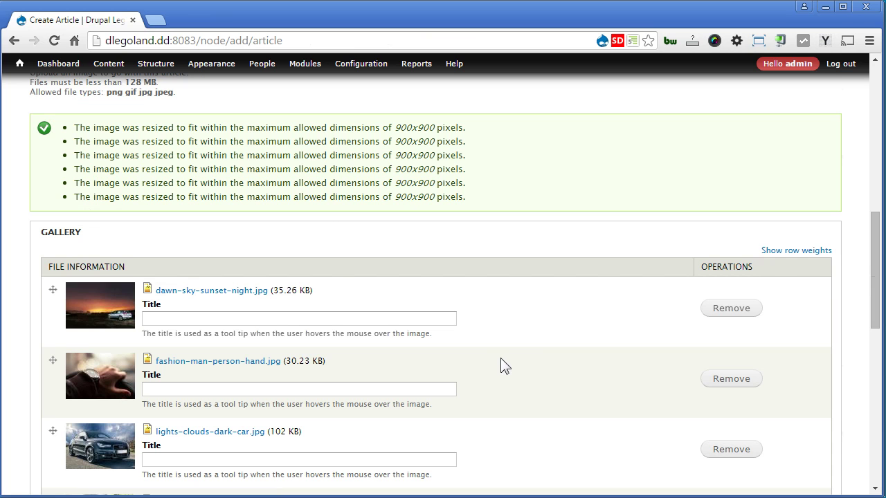
Give the sunset and wristwatch gallery photos placeholder titles.
click(427, 320)
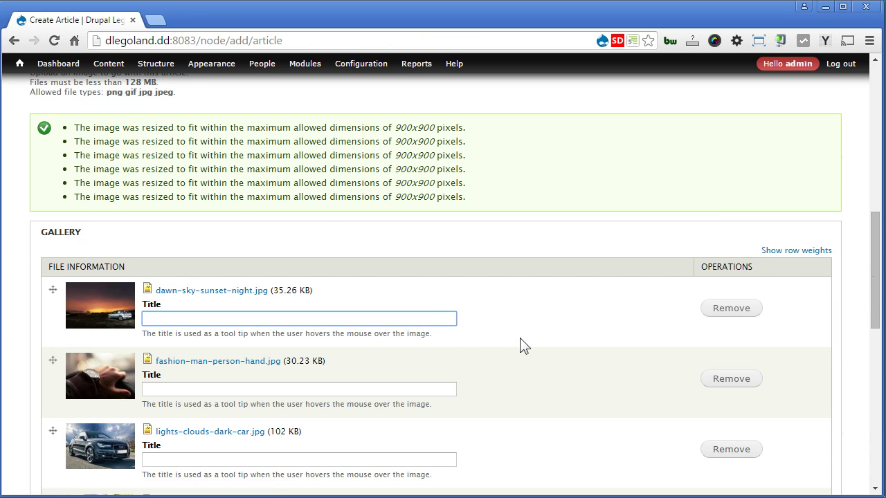
click(825, 41)
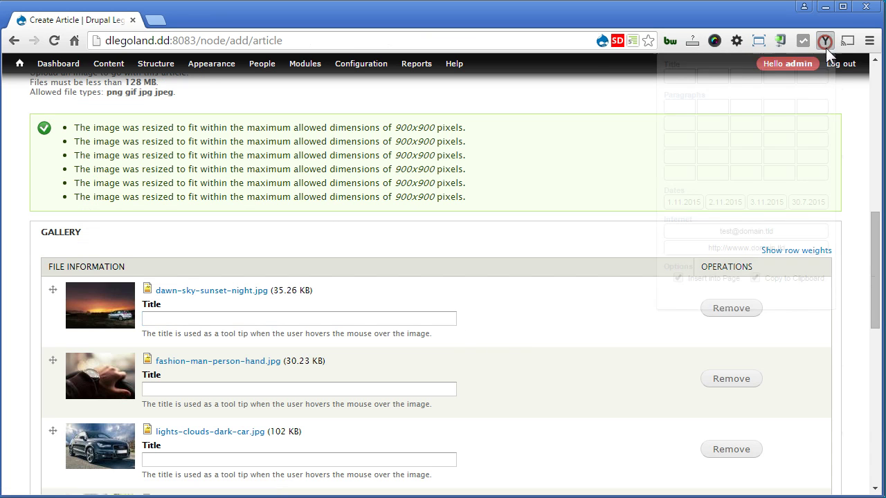
click(811, 82)
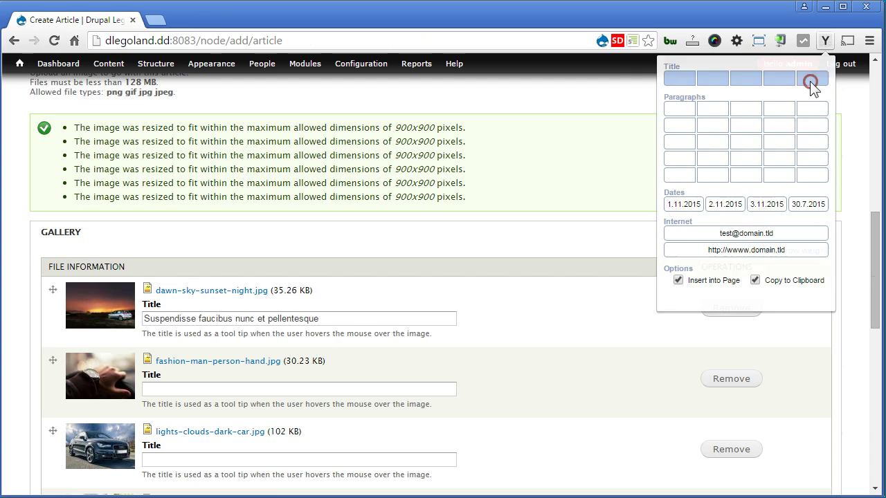
click(428, 387)
click(823, 41)
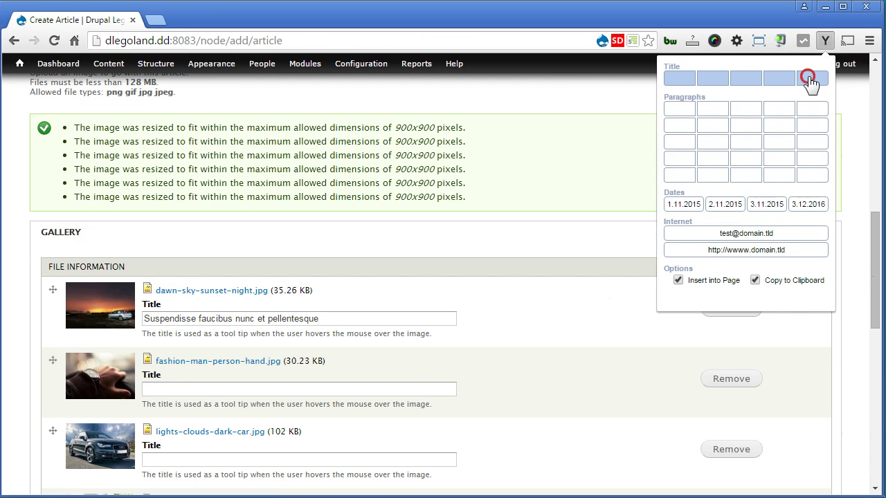
click(808, 77)
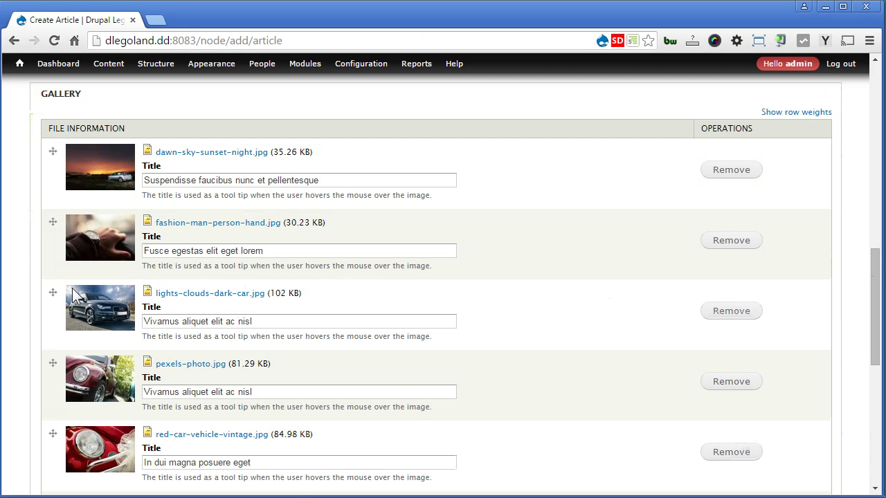
Reorder the gallery images with the dark car photo first and the red headlight photo second.
drag(53, 292, 56, 178)
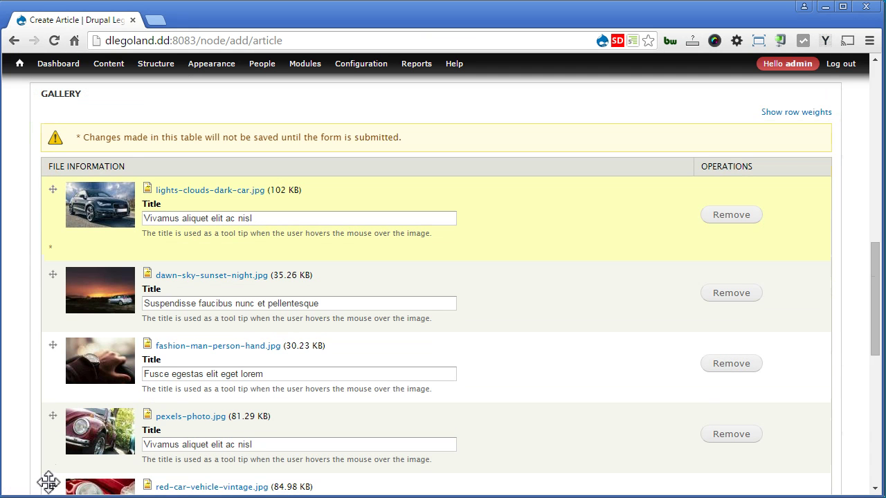
drag(48, 480, 56, 278)
scroll(287, 339, down, 2)
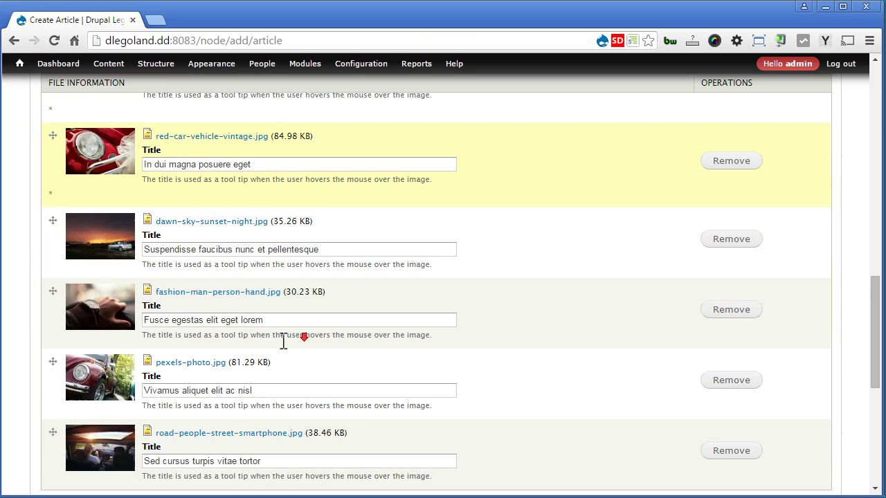
drag(51, 362, 55, 237)
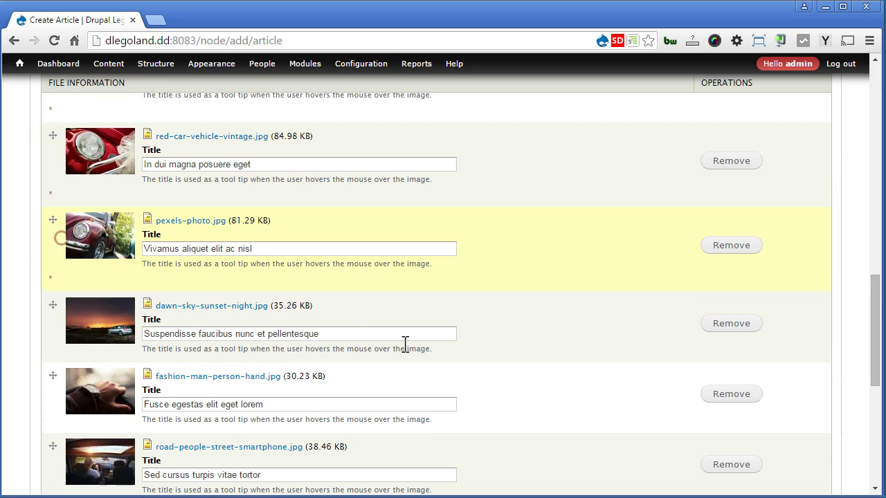
scroll(366, 374, down, 5)
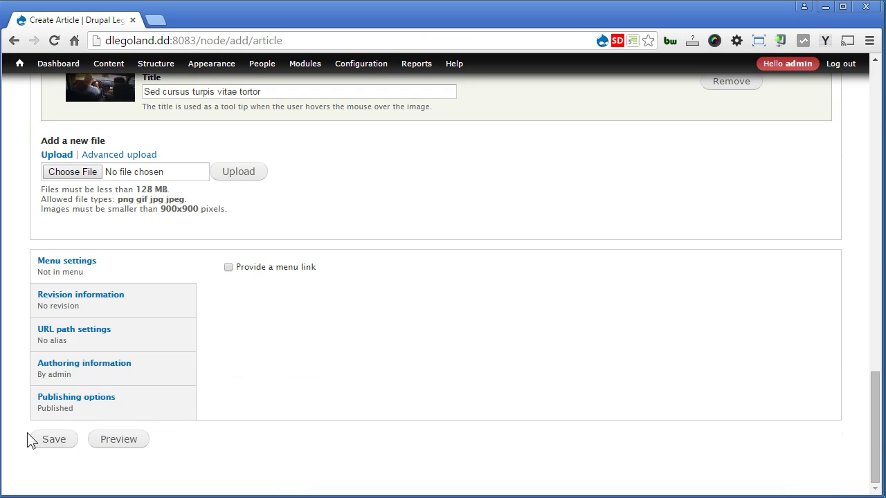
Save the article and scroll through its full-size, stacked gallery photos.
click(51, 443)
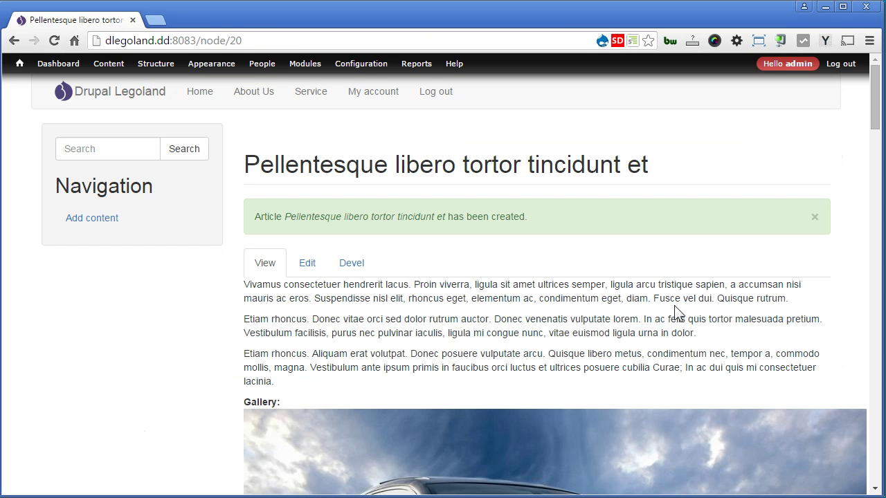
drag(876, 109, 876, 244)
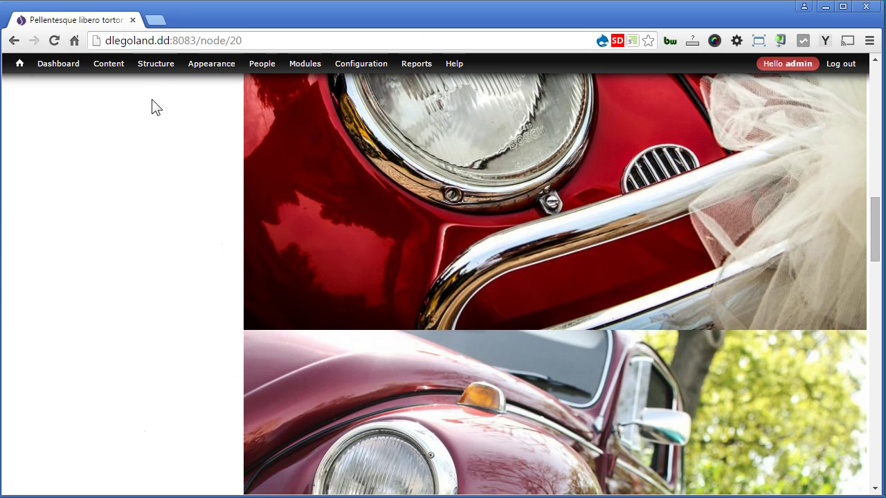
mouse_move(157, 66)
mouse_move(162, 98)
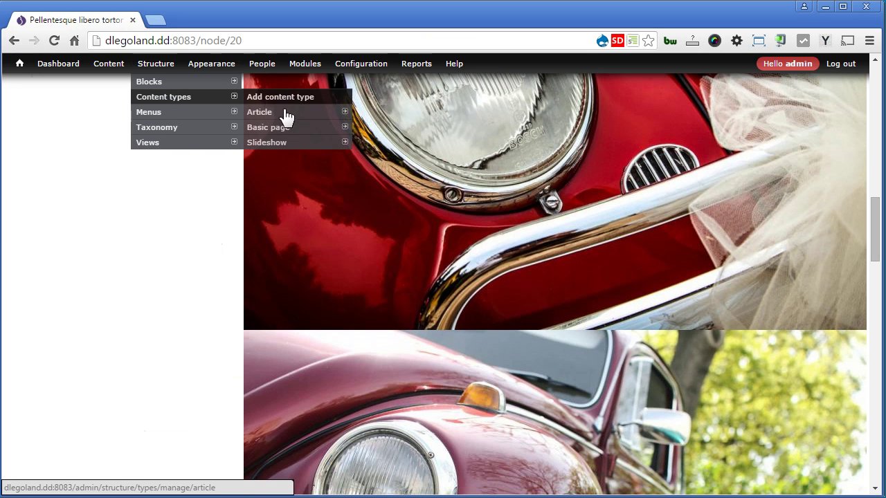
mouse_move(285, 118)
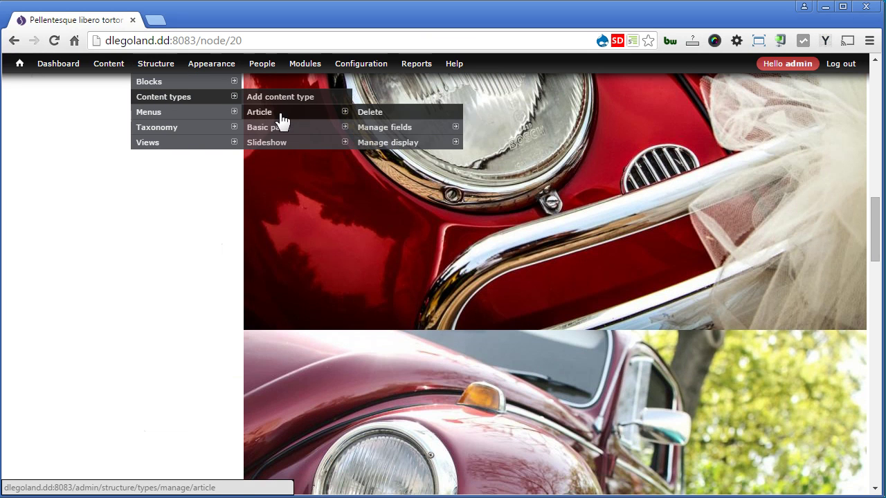
On Article's Manage display, move Gallery to the top and save the order.
click(408, 143)
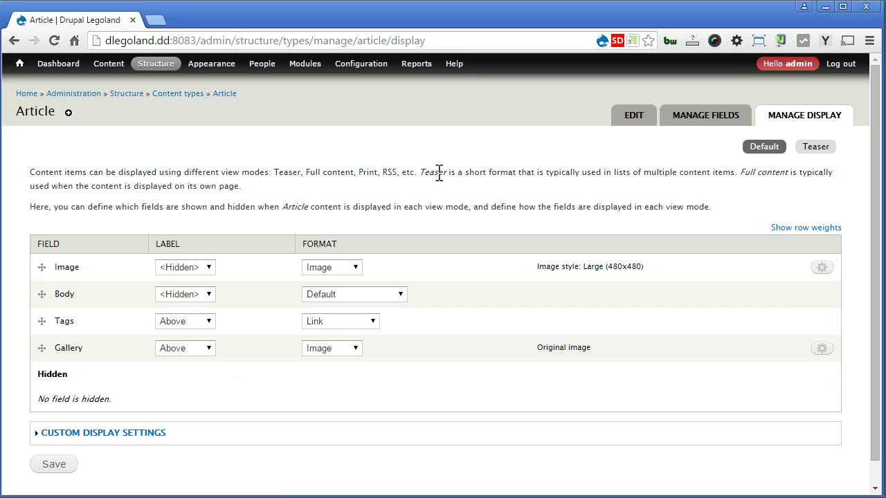
drag(39, 349, 36, 275)
scroll(101, 390, down, 2)
click(62, 439)
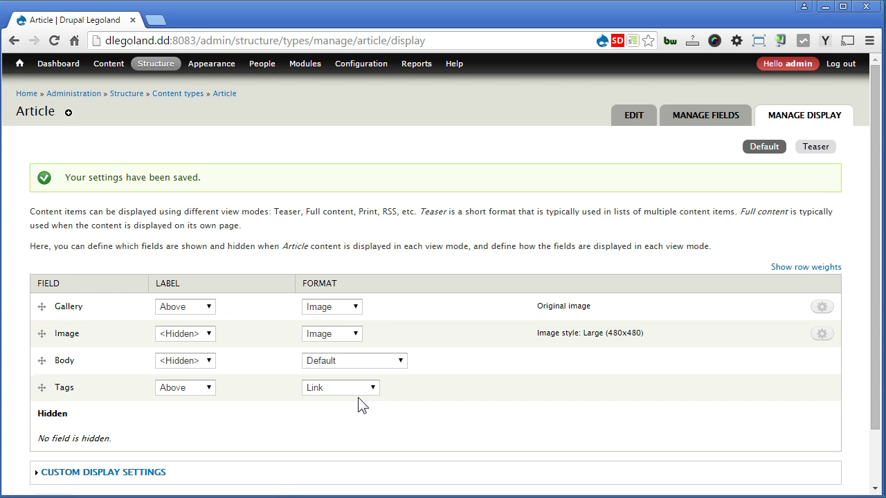
Set the Gallery label to <Hidden> and its format to flexslider.
click(196, 307)
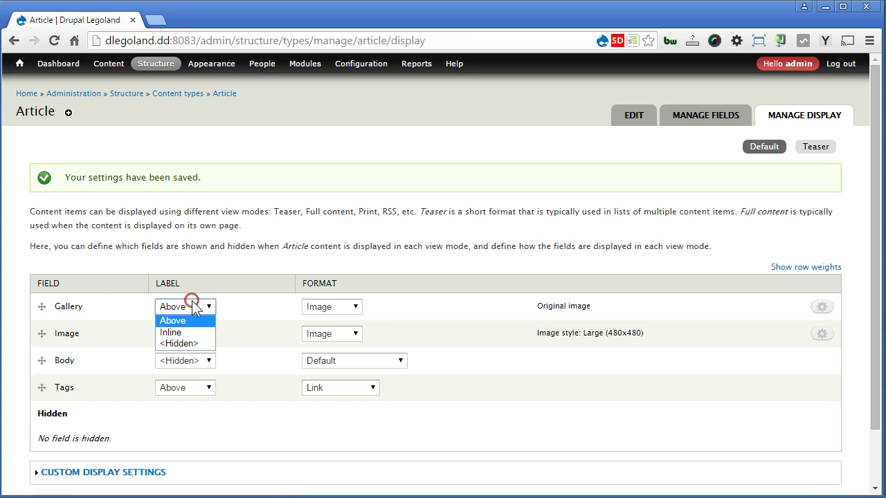
click(191, 342)
click(354, 308)
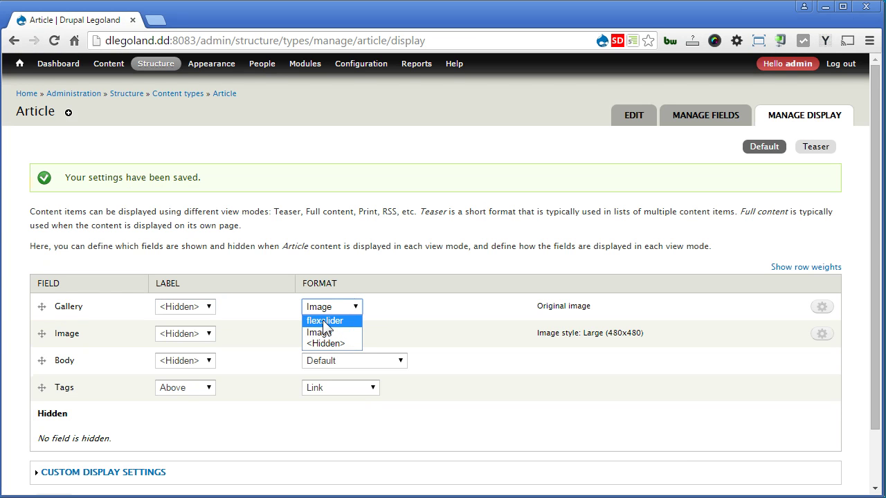
click(324, 321)
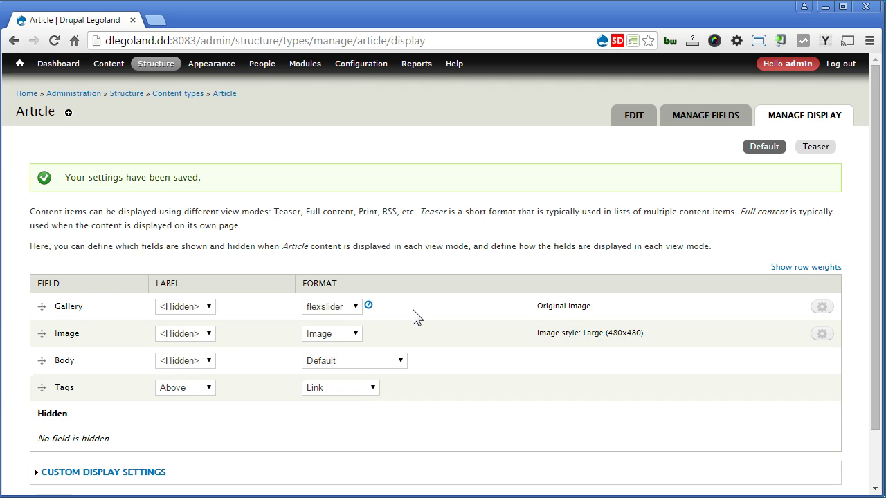
Give the Gallery slider the Default option set, flexslider_full style and title captions, then save the display.
click(822, 308)
scroll(564, 327, down, 1)
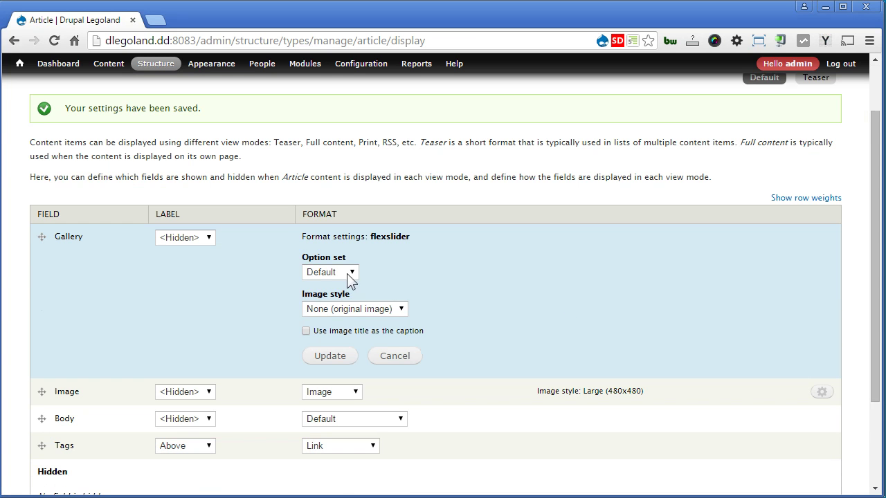
click(321, 272)
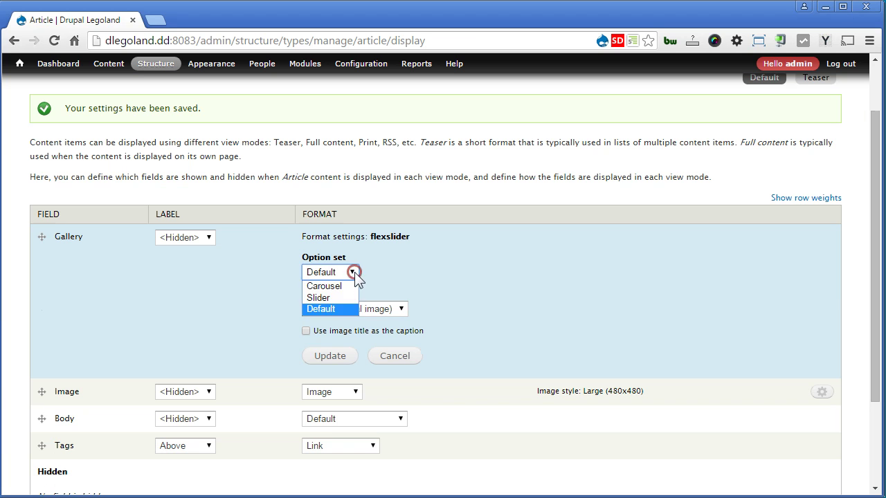
click(335, 308)
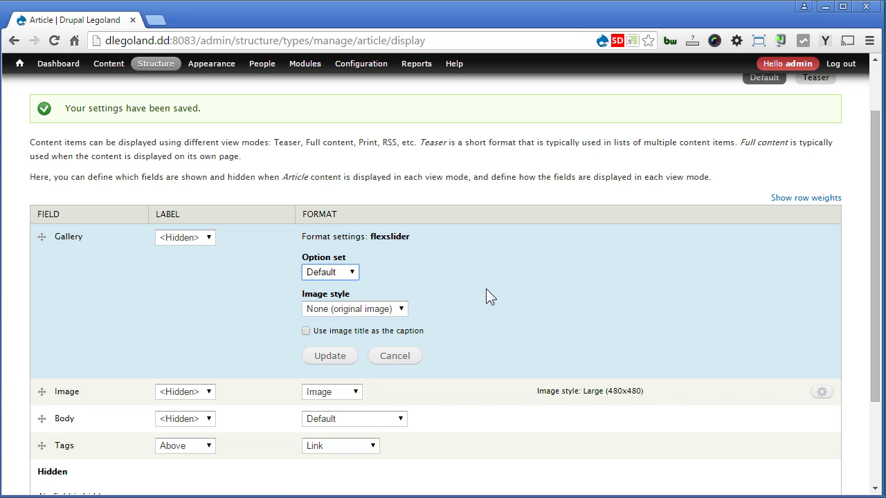
click(394, 309)
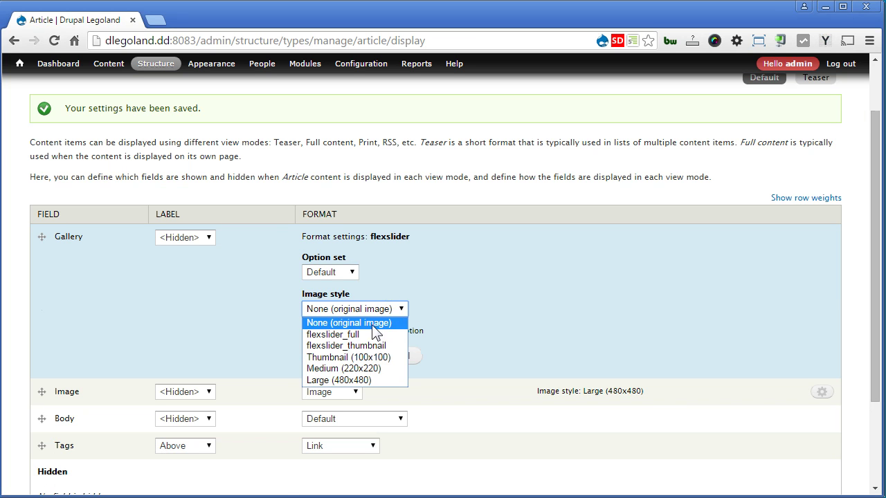
click(345, 336)
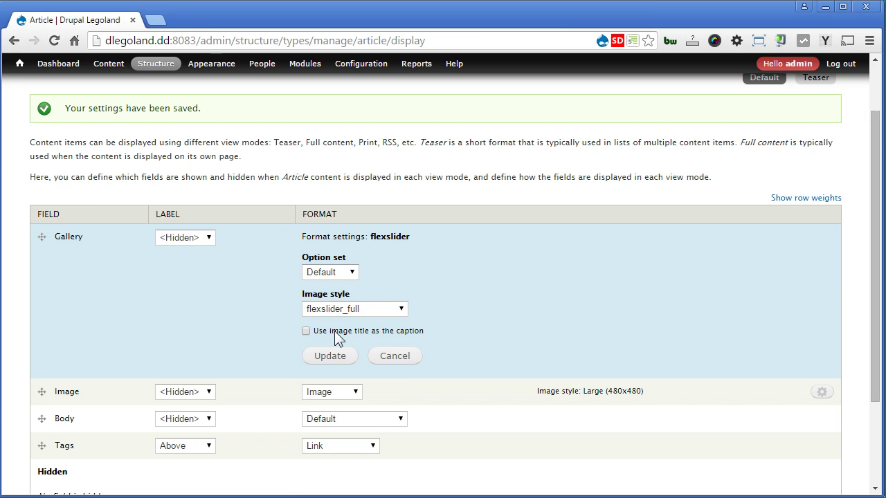
click(351, 332)
click(330, 356)
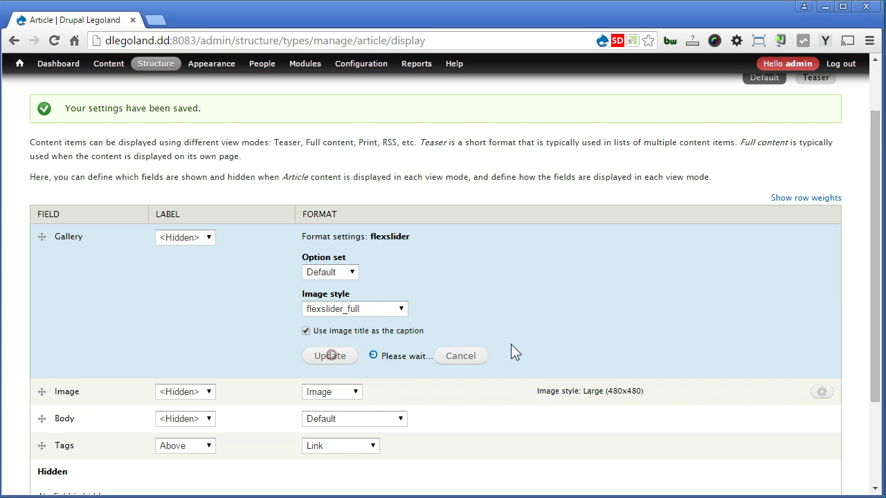
click(53, 440)
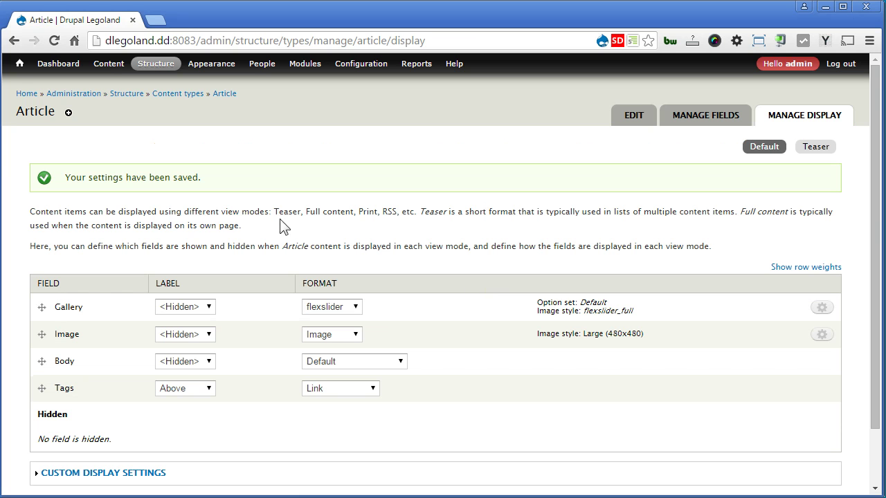
Open the gallery article from Content and advance its slideshow two slides to the maroon Beetle.
click(106, 63)
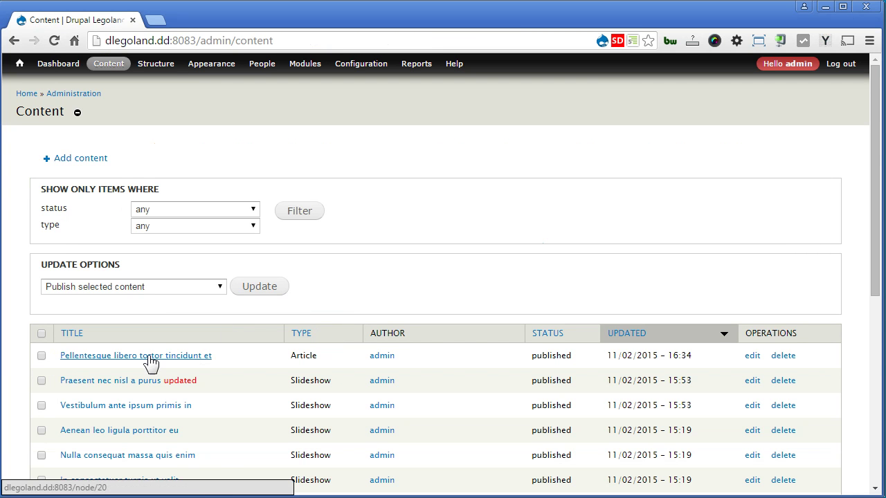
click(148, 358)
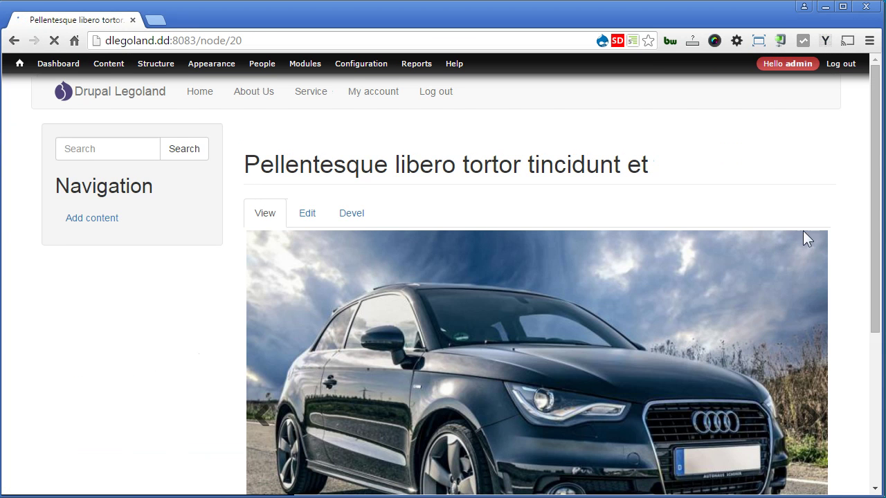
drag(875, 200, 883, 337)
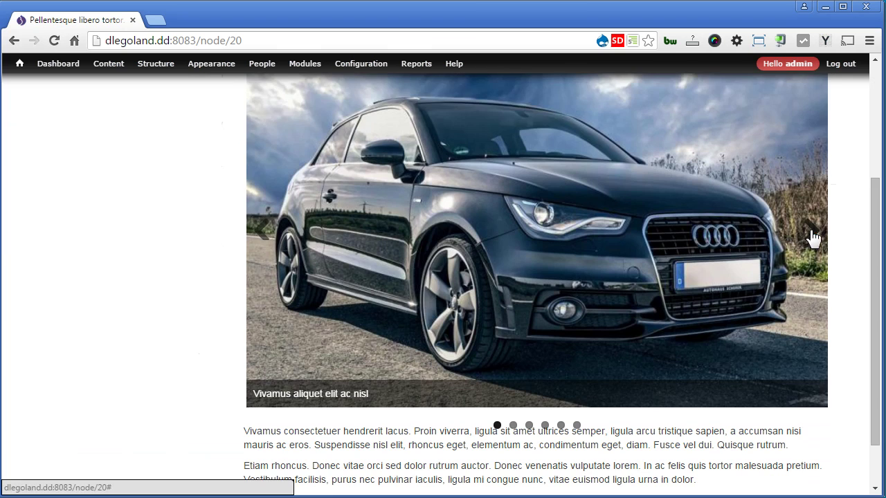
click(810, 231)
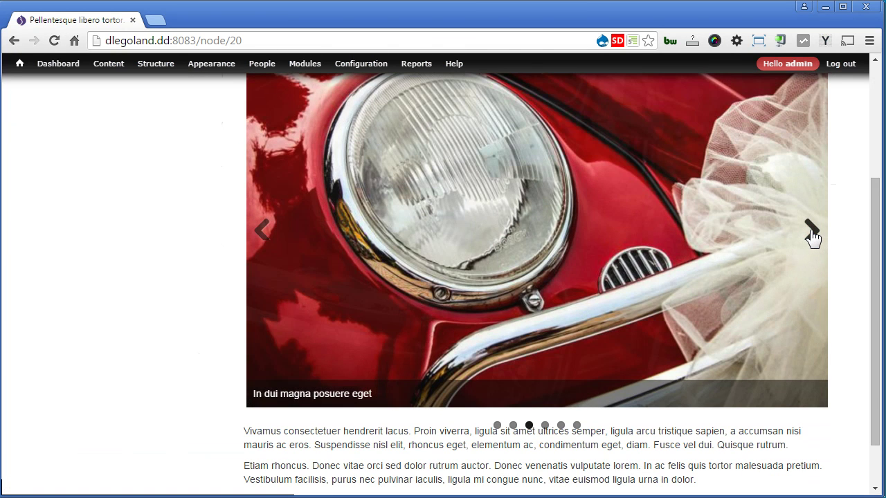
click(811, 233)
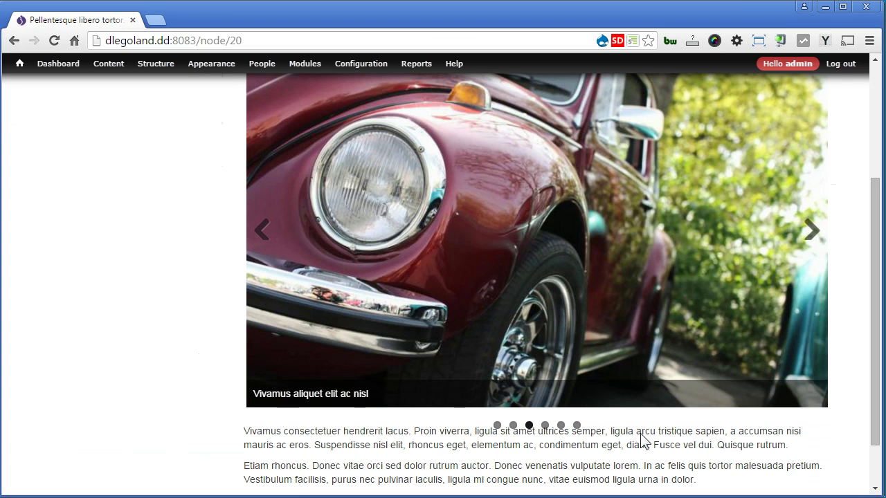
Go to the FlexSlider settings via the 'flex' quick search and clone the default option set.
key(alt+d)
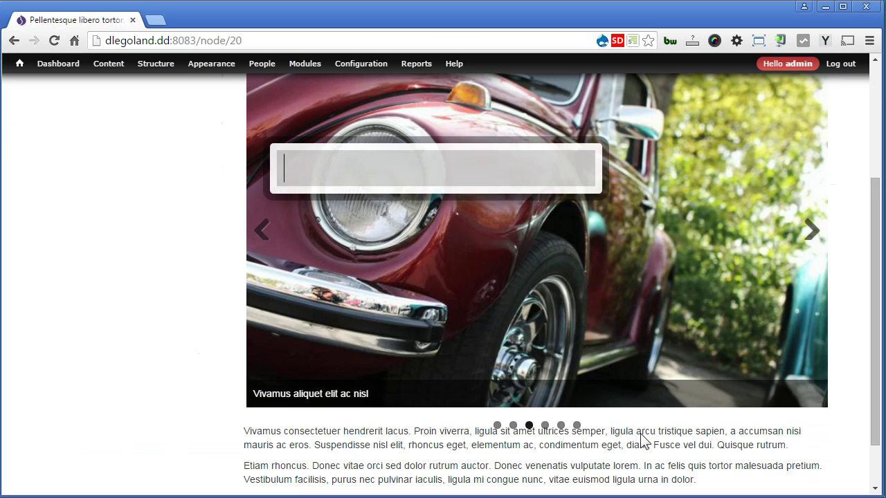
text(flex)
key(Return)
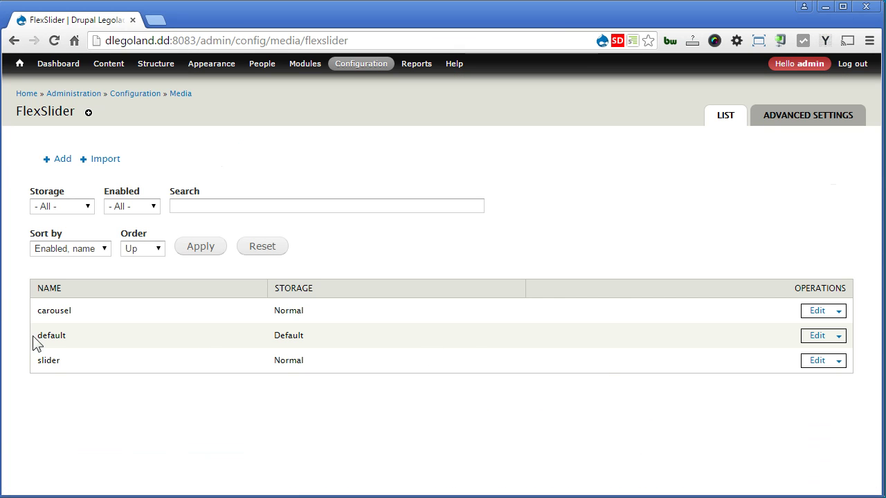
drag(36, 336, 83, 337)
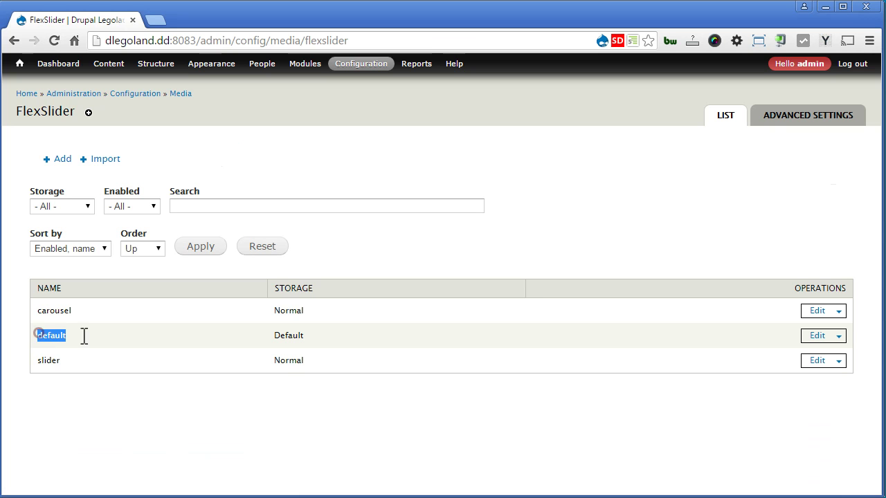
click(838, 338)
click(806, 363)
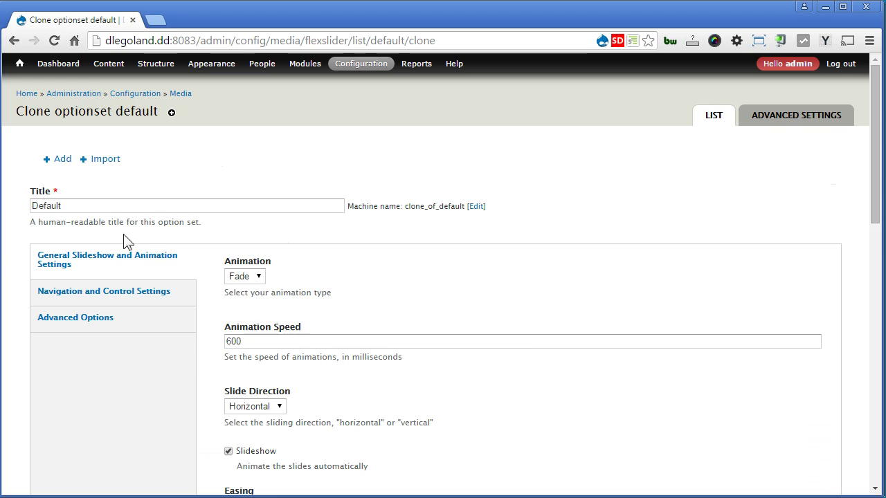
Title the cloned option set 'Article Gallery' with machine name article_gallery.
drag(87, 205, 5, 202)
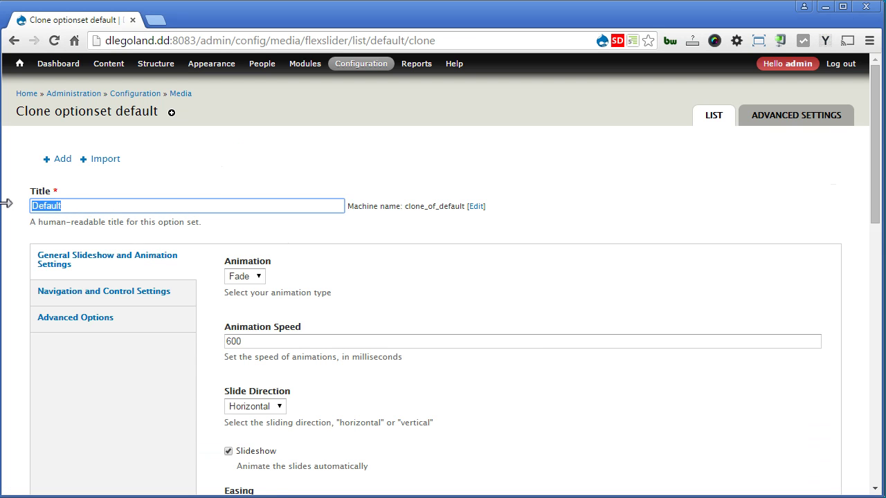
text(Article Gallery)
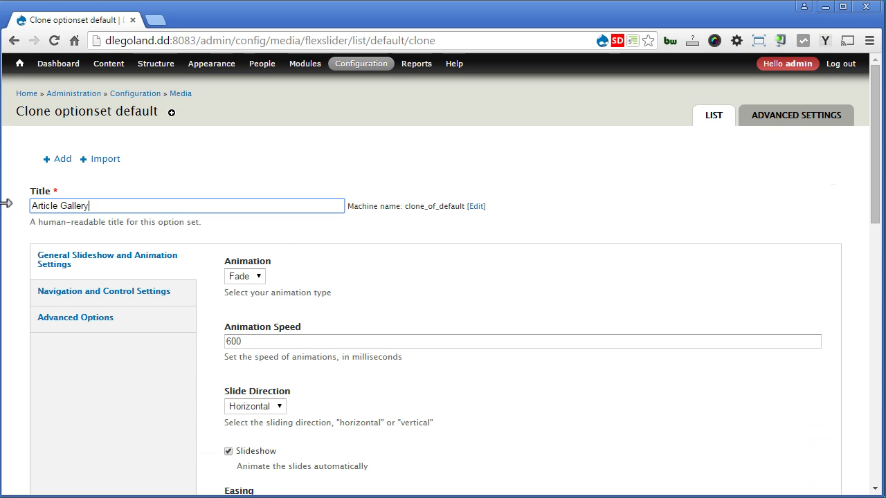
click(472, 206)
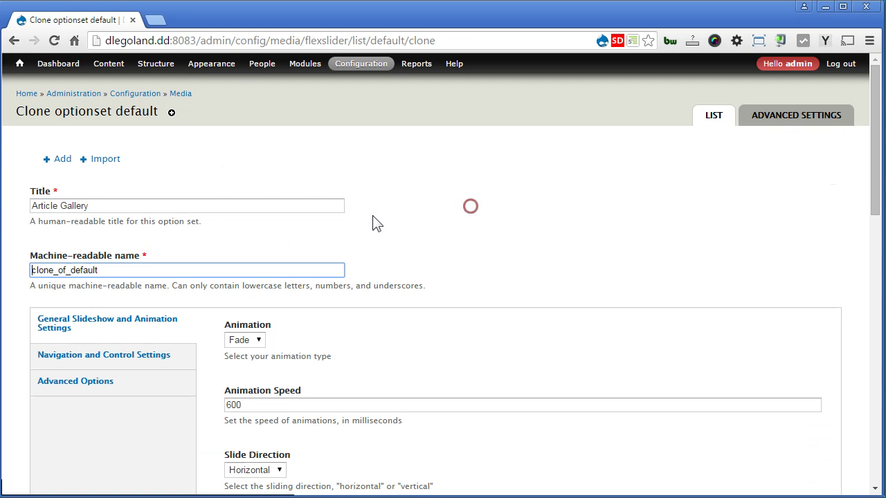
drag(132, 270, 5, 264)
text(ar)
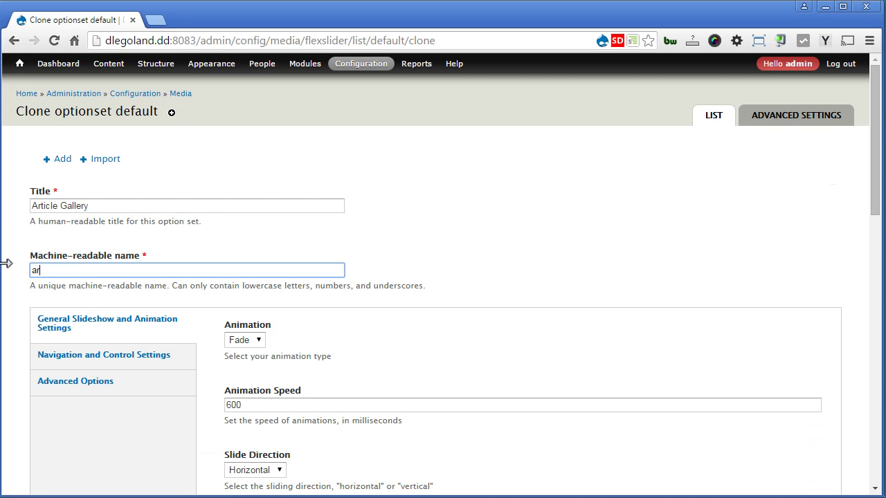
text(ticle_gallery)
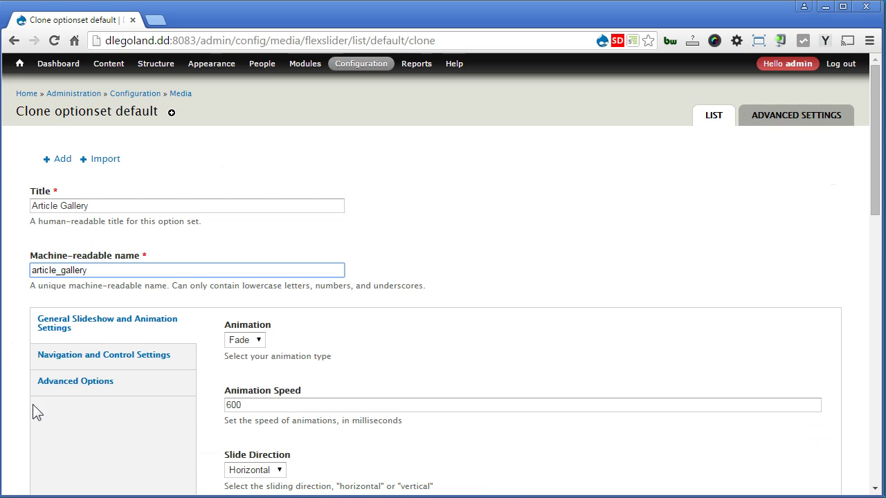
click(68, 440)
Set the option set's paging controls to Thumbnails.
scroll(95, 436, down, 2)
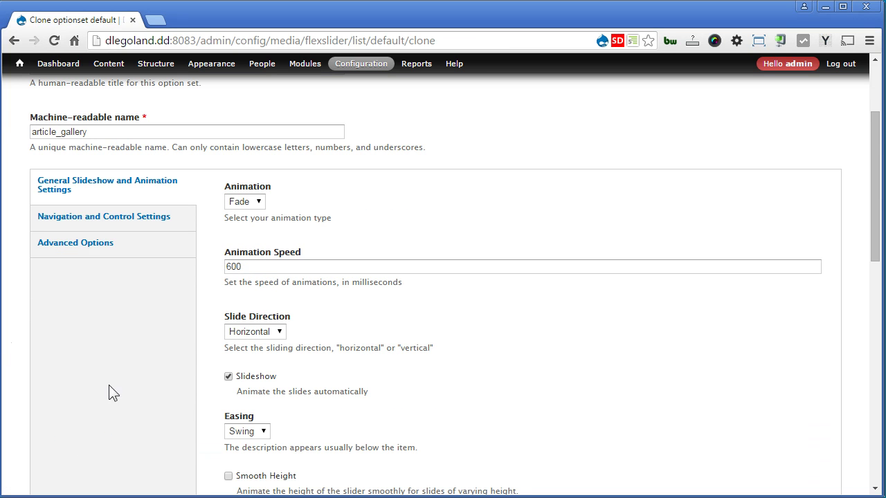
click(142, 220)
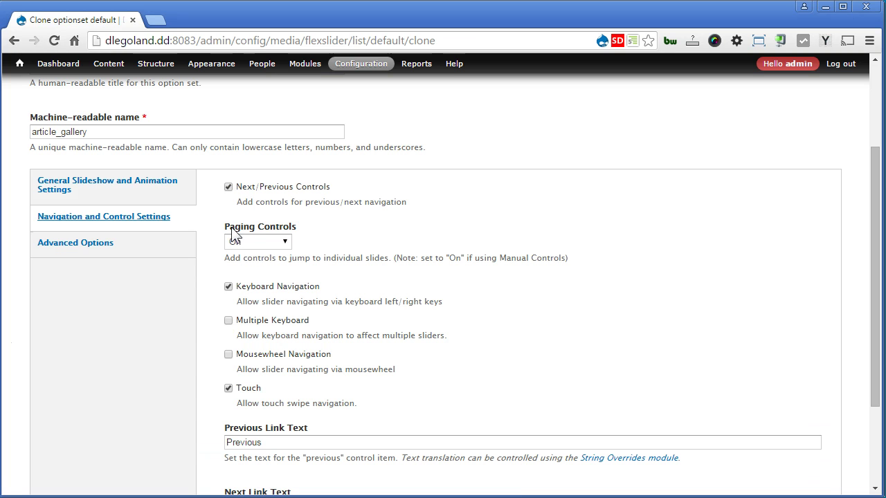
click(277, 241)
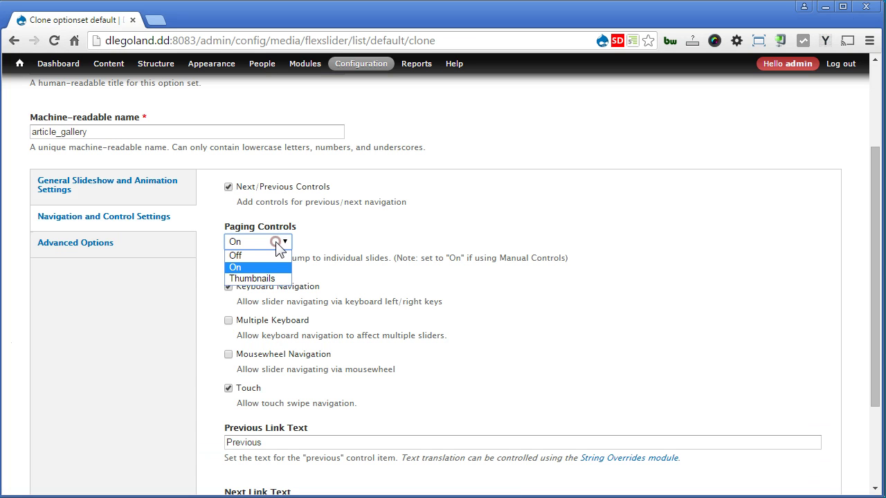
click(272, 279)
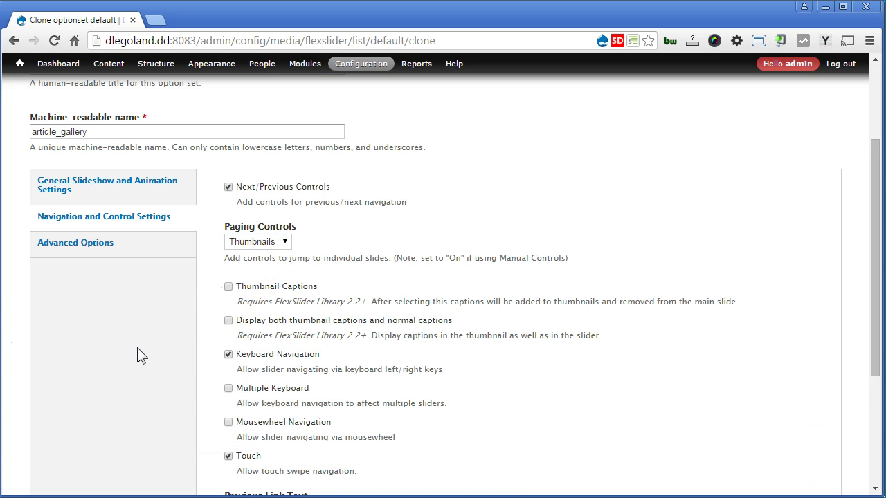
scroll(137, 349, down, 3)
Save the Article Gallery option set and go to the Article content type's Manage display.
click(60, 448)
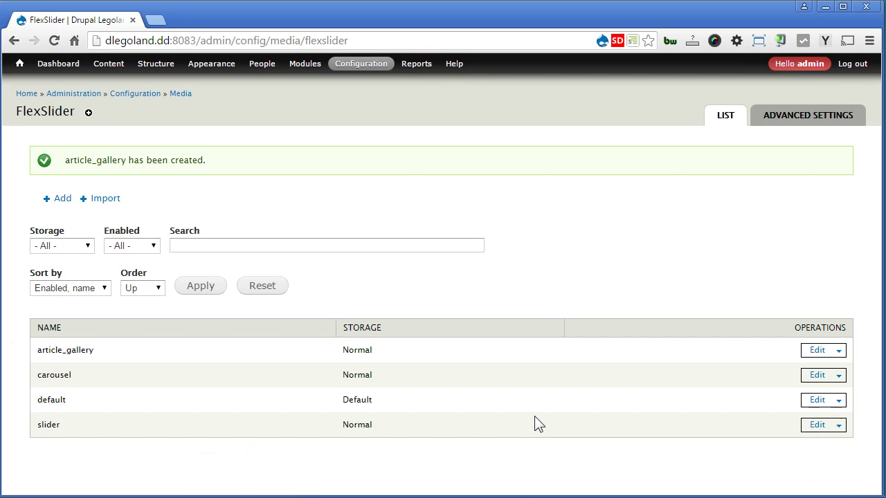
mouse_move(168, 71)
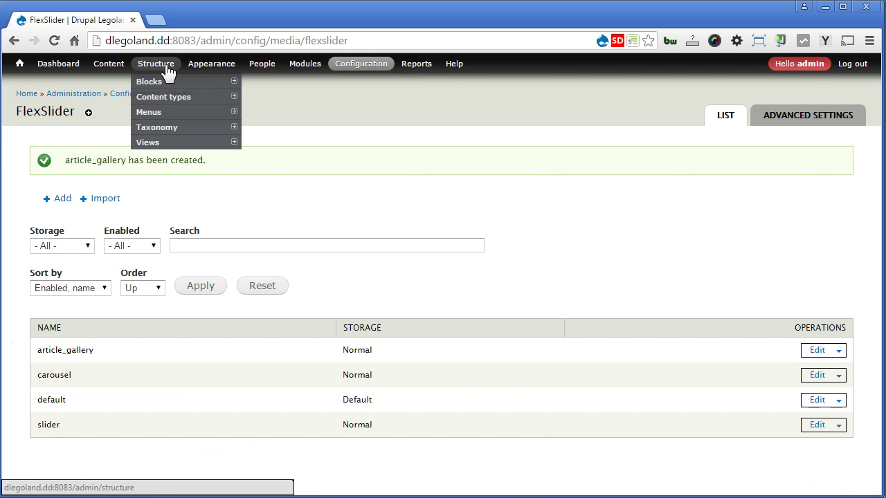
mouse_move(173, 102)
mouse_move(291, 118)
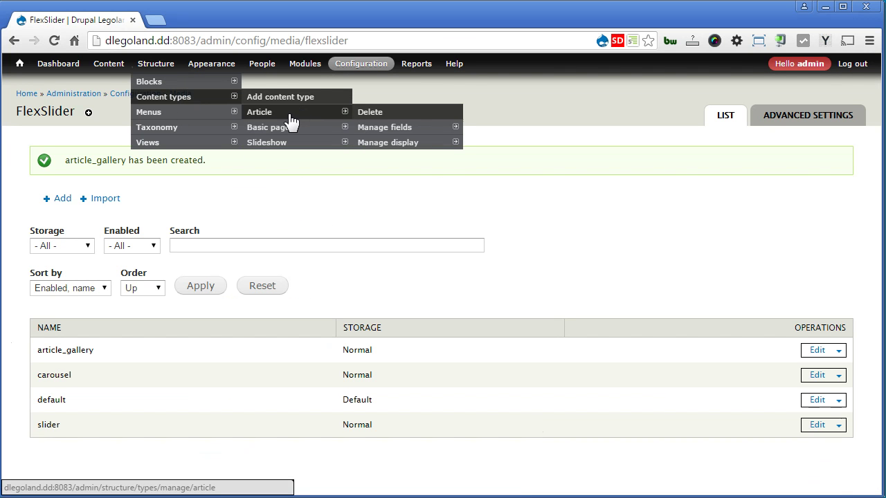
click(389, 143)
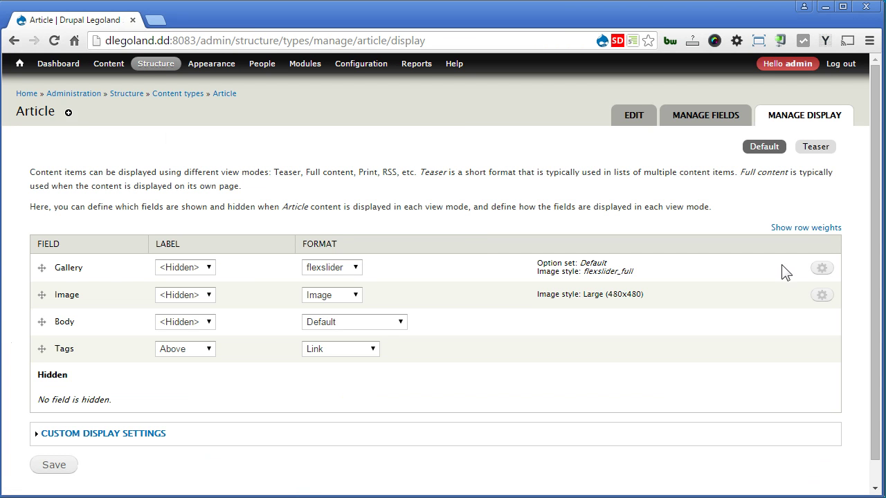
Set the Gallery field's FlexSlider option set to Article Gallery and save the display.
click(822, 268)
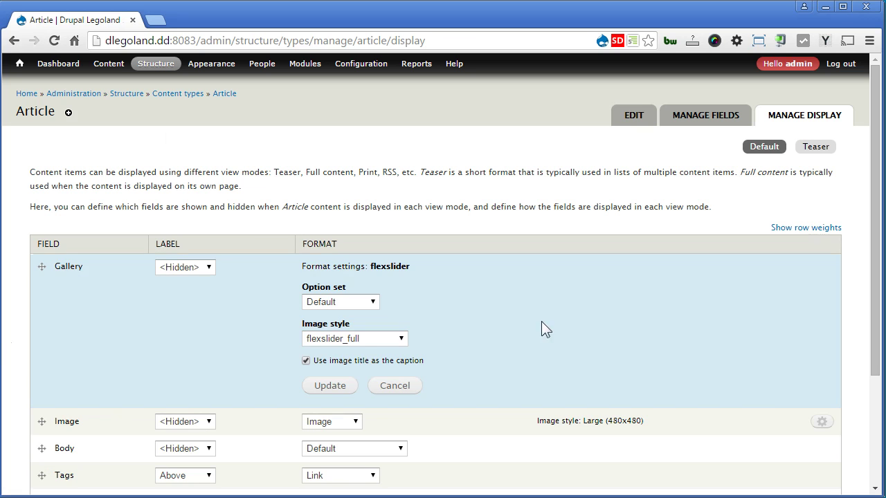
click(369, 303)
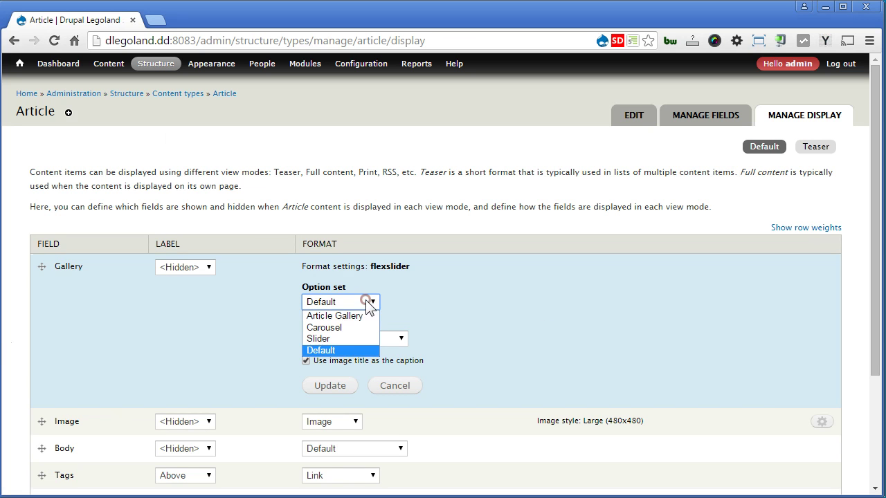
click(315, 317)
click(326, 388)
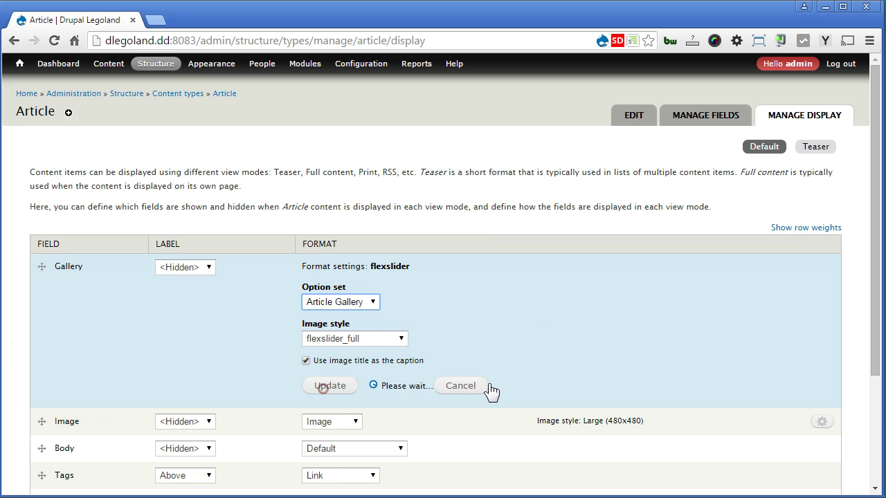
click(41, 467)
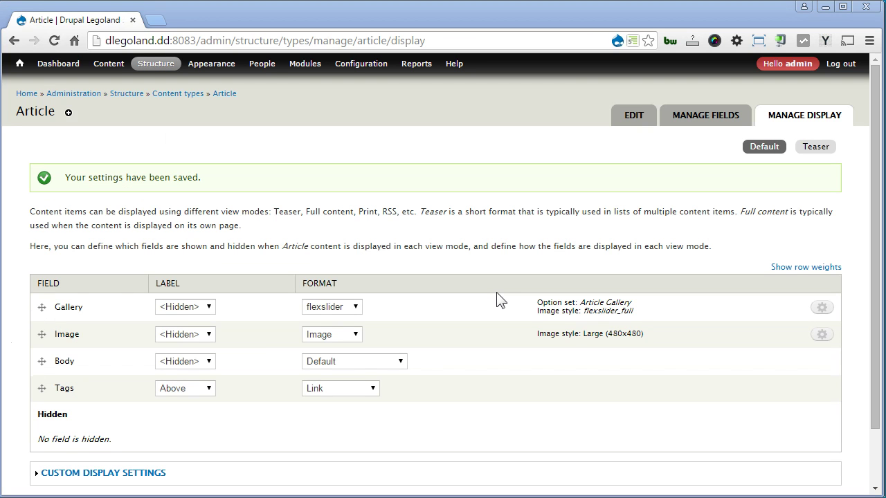
Open the Pellentesque libero tortor tincidunt et article and click thumbnails for the red headlight, black Audi and red Beetle.
click(111, 64)
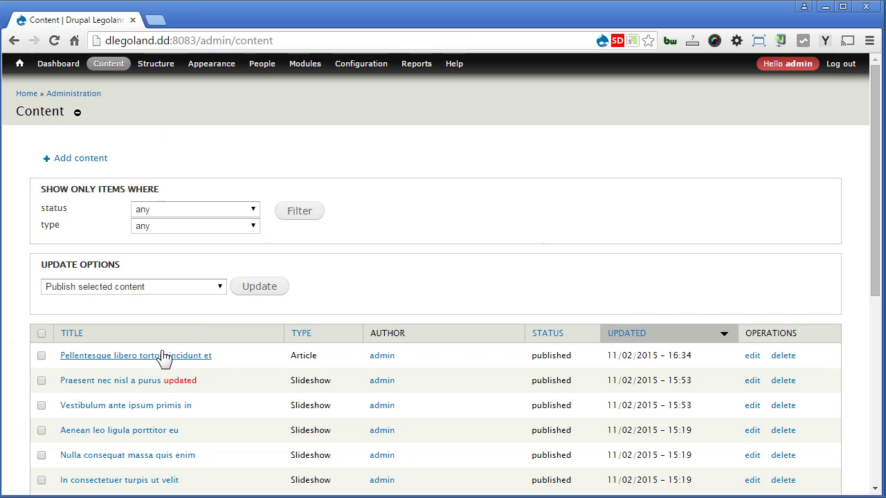
click(163, 352)
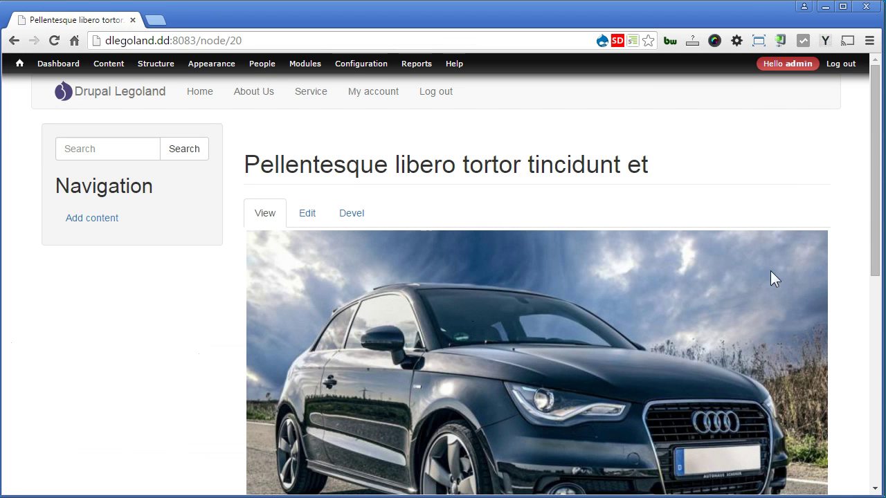
drag(877, 230, 877, 377)
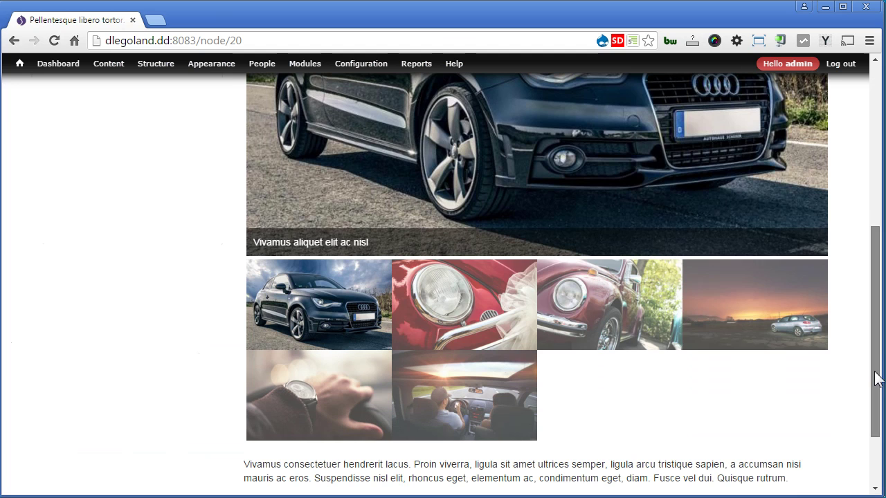
click(443, 305)
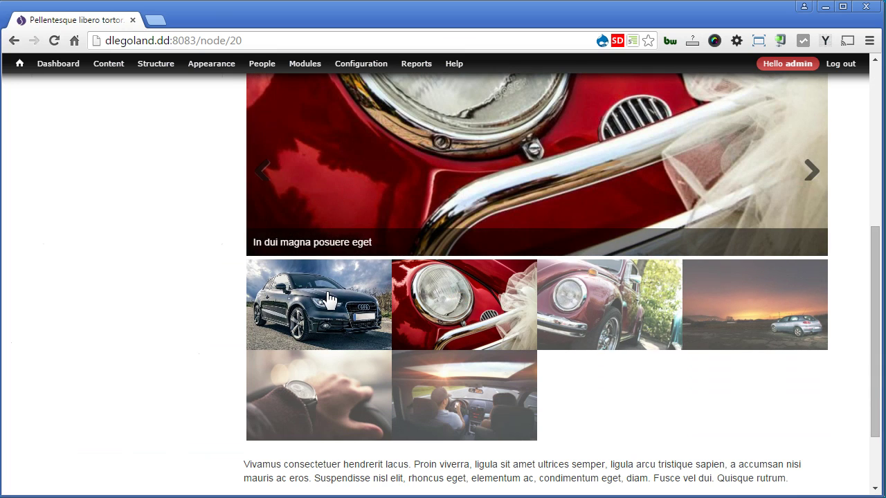
click(329, 297)
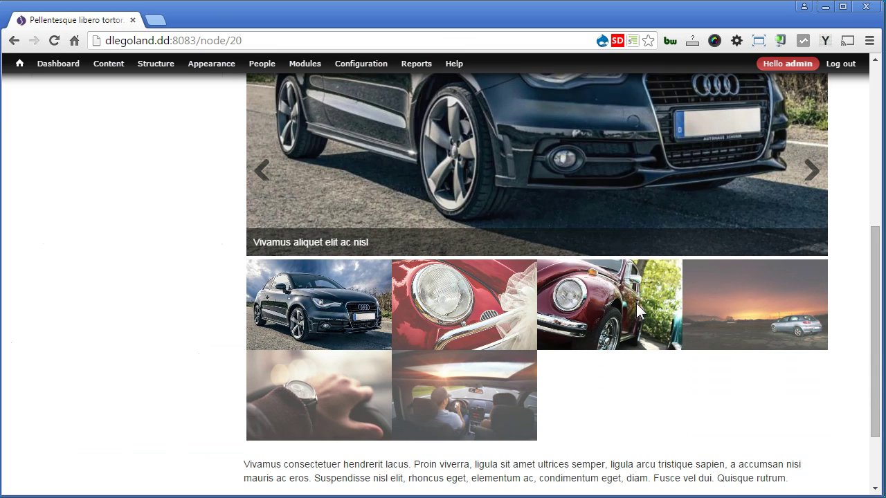
click(635, 303)
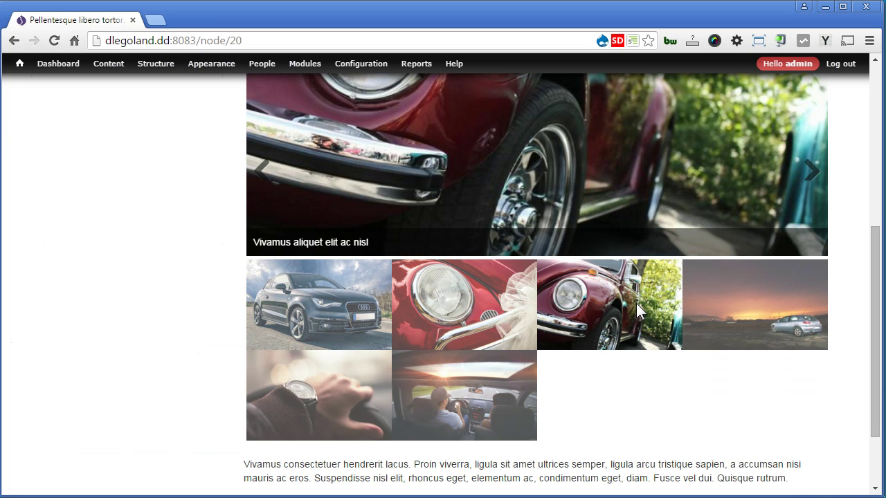
Filter the Modules list for 'flex' and expand FlexSlider Example to see its missing Context, Features and Strongarm requirements.
click(297, 62)
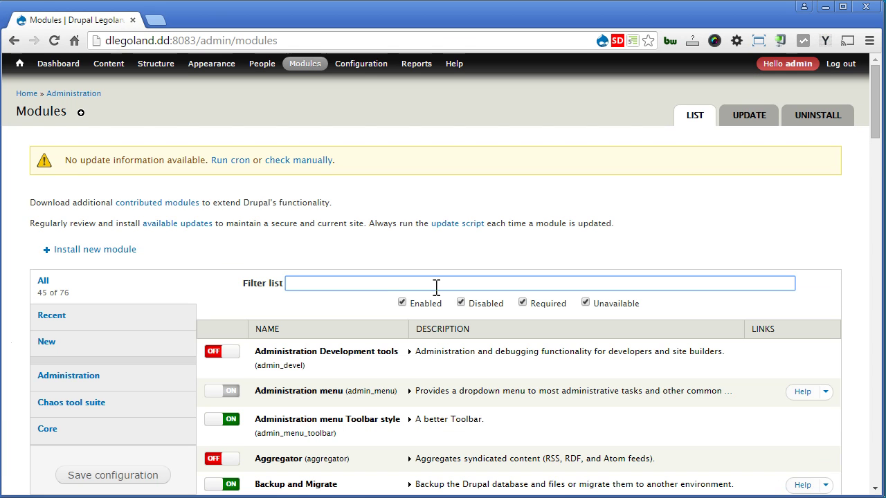
click(436, 285)
text(flex)
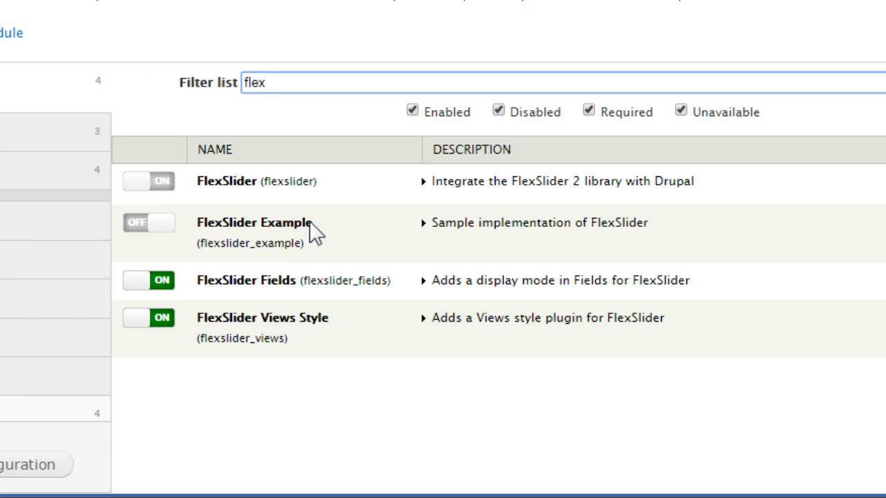
click(505, 223)
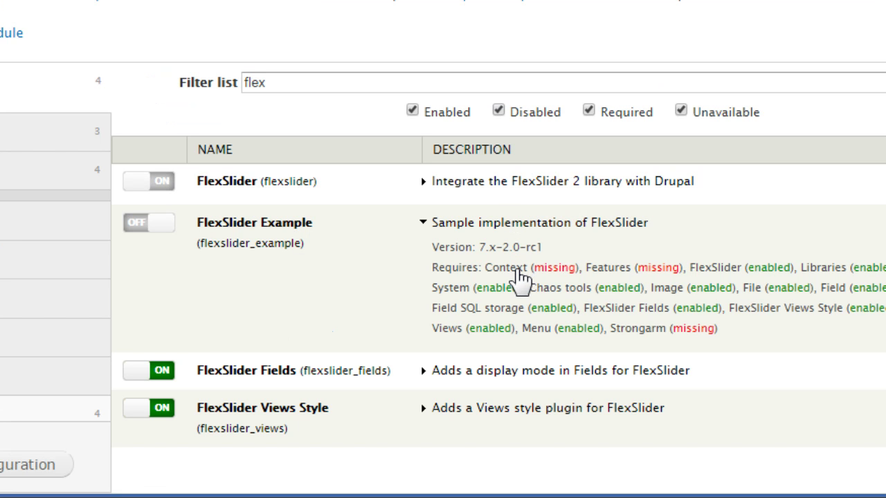